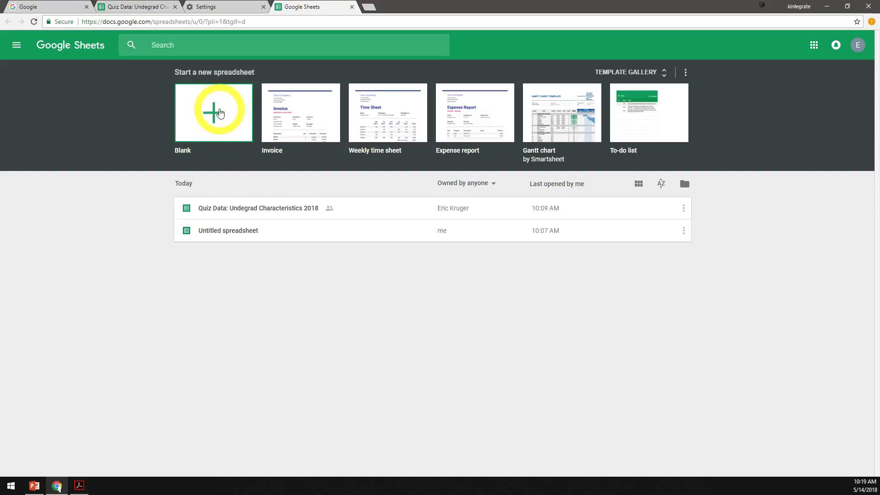
# Step: Create a new blank spreadsheet from the Google Sheets home page
pyautogui.click(219, 114)
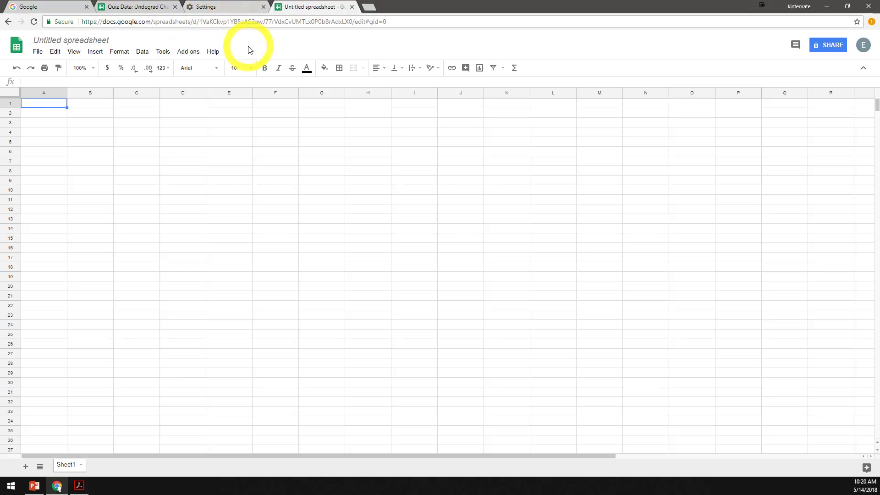
pyautogui.click(236, 11)
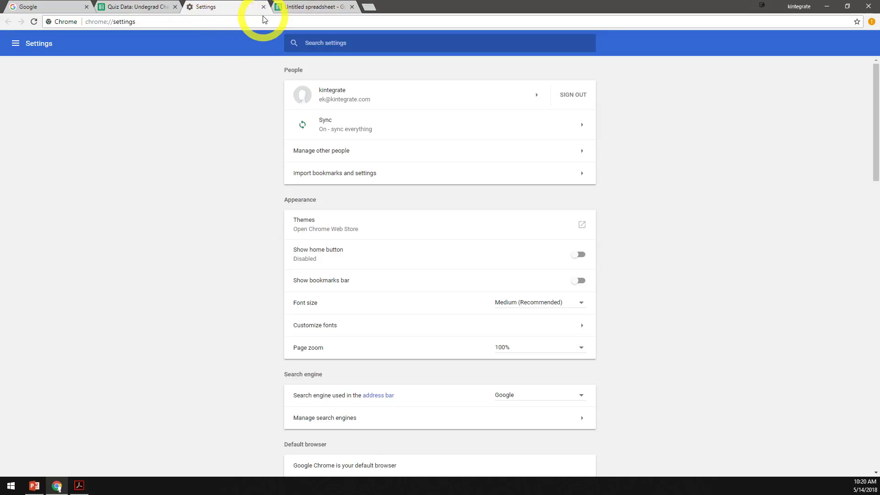
# Step: Switch to PowerPoint and follow the slide's link to the Undergrad Characteristics dataset
pyautogui.click(35, 487)
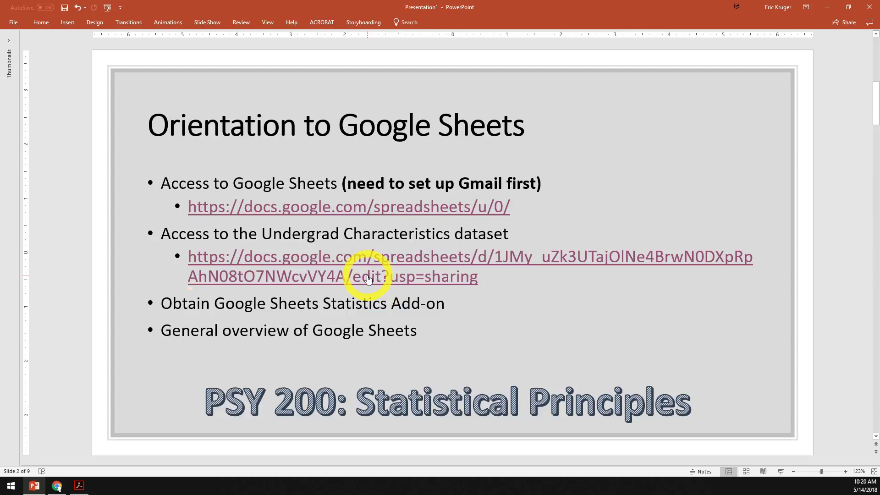
pyautogui.keyDown('ctrl'); pyautogui.click(369, 274); pyautogui.keyUp('ctrl')
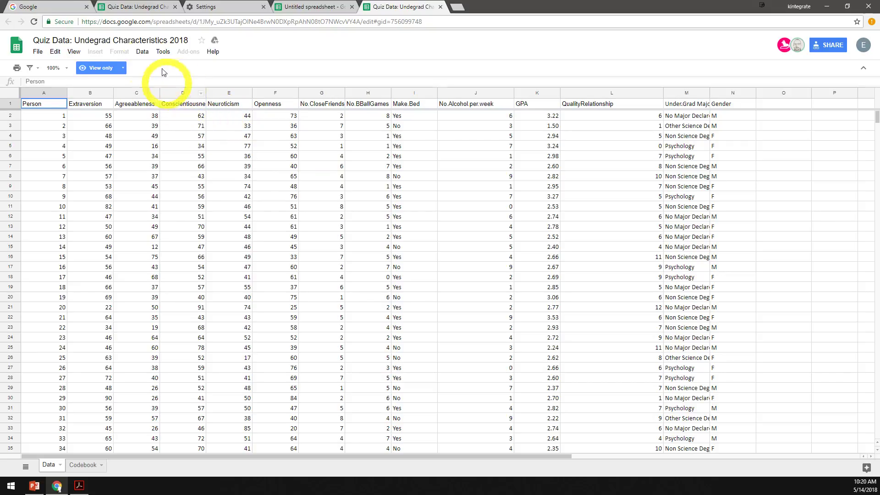
pyautogui.click(39, 52)
pyautogui.click(38, 51)
pyautogui.moveTo(98, 136); pyautogui.dragTo(217, 206)
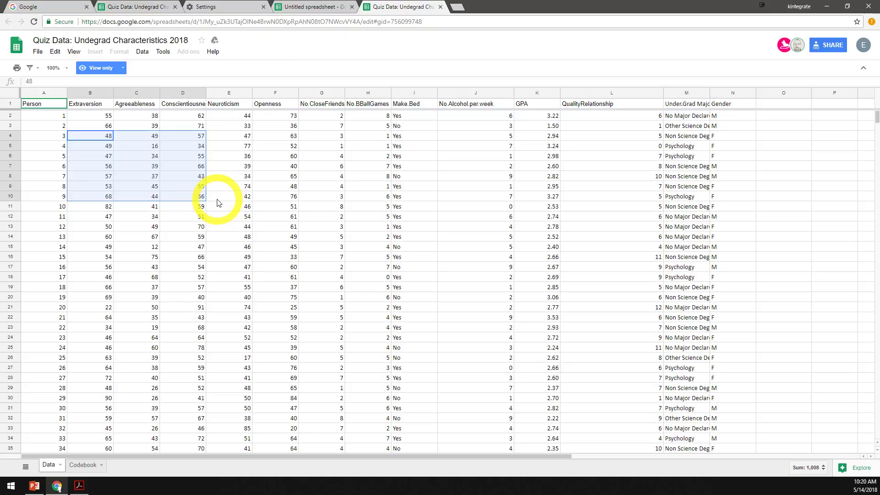
pyautogui.click(267, 136)
pyautogui.click(66, 139)
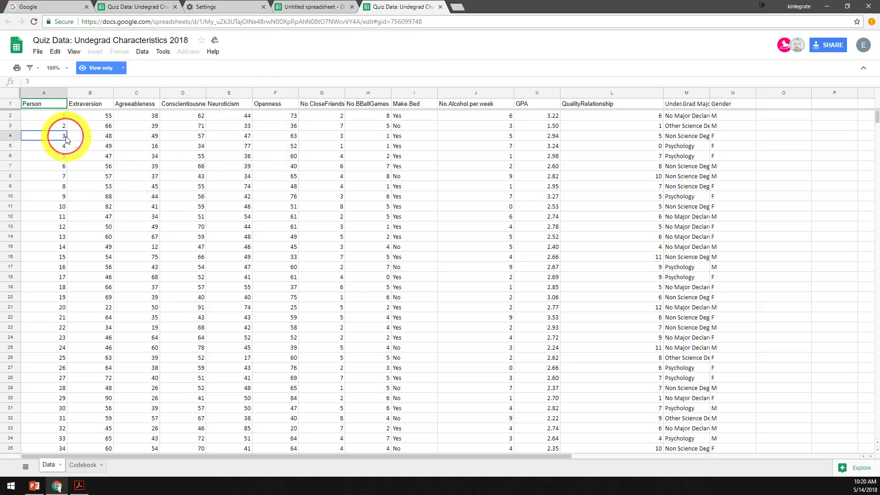
pyautogui.click(231, 130)
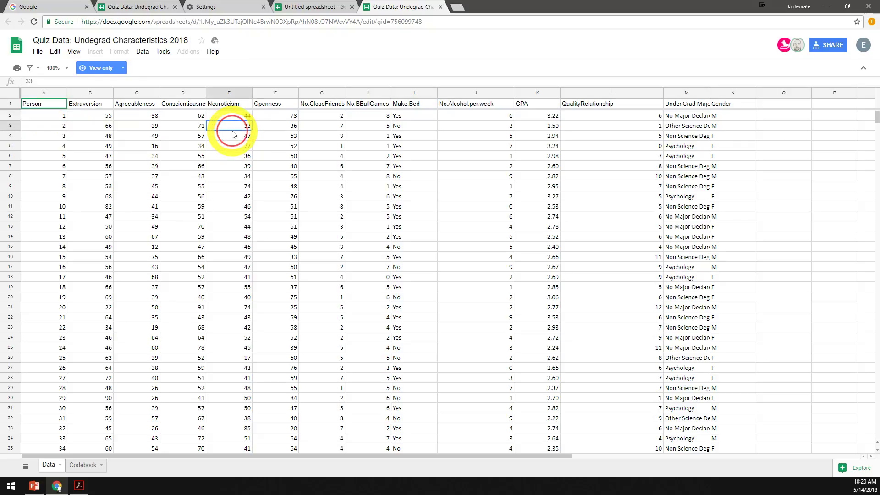
pyautogui.moveTo(181, 118); pyautogui.dragTo(357, 220)
pyautogui.click(336, 219)
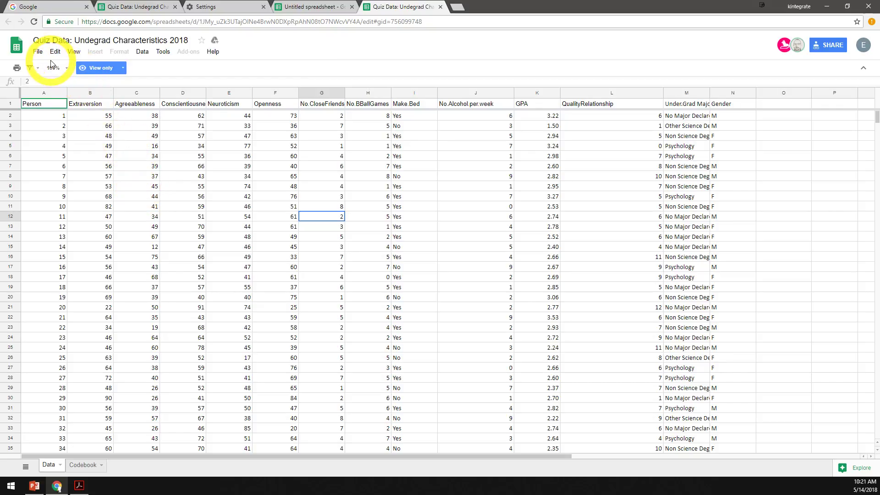
pyautogui.click(38, 53)
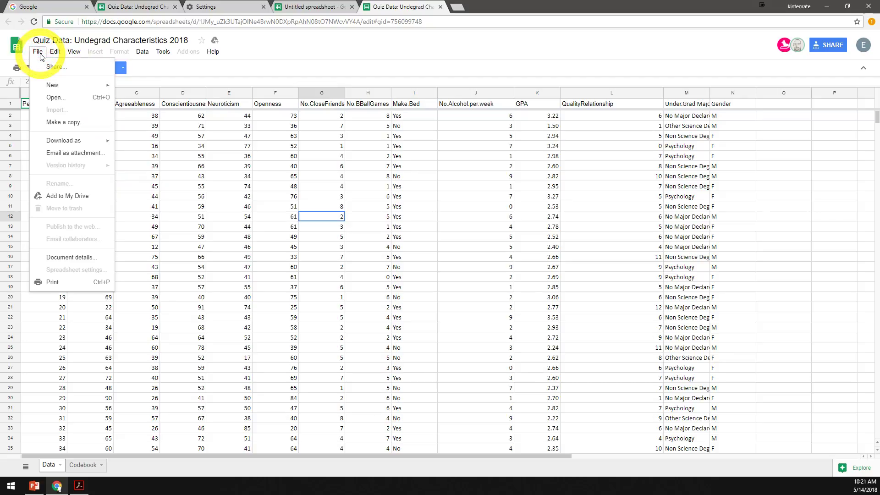
pyautogui.click(327, 272)
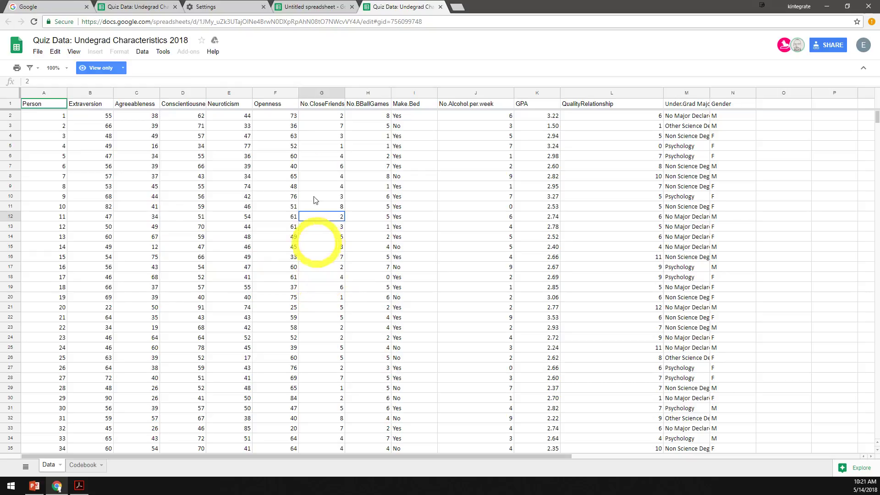
# Step: Enlarge the browser's page zoom to 150%
pyautogui.click(871, 22)
pyautogui.click(847, 134)
pyautogui.click(846, 135)
pyautogui.click(846, 135)
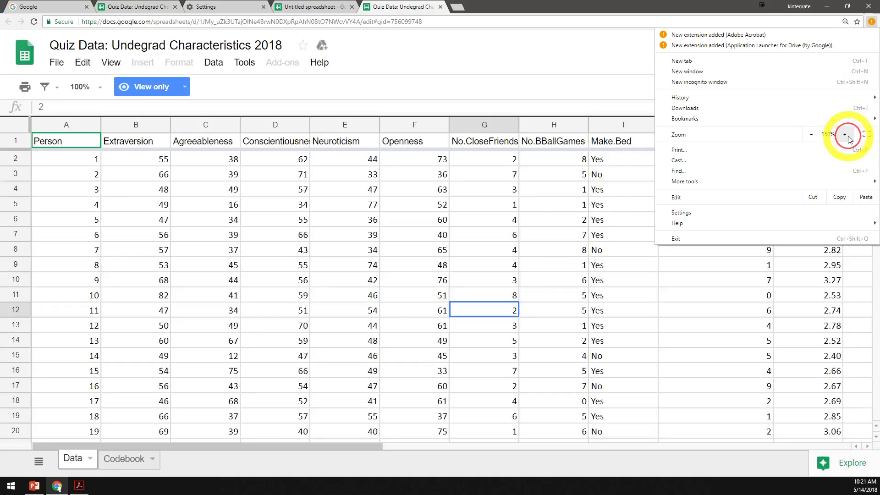
pyautogui.click(401, 99)
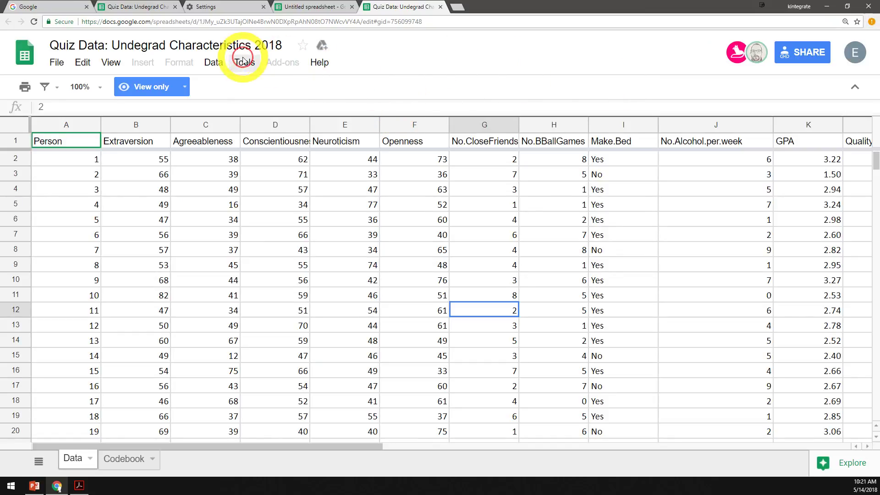
# Step: Copy the view-only spreadsheet to My Drive, naming it "Quiz Data: Undegrad Characteristics 2018 - " followed by the copy owner's first name
pyautogui.click(64, 68)
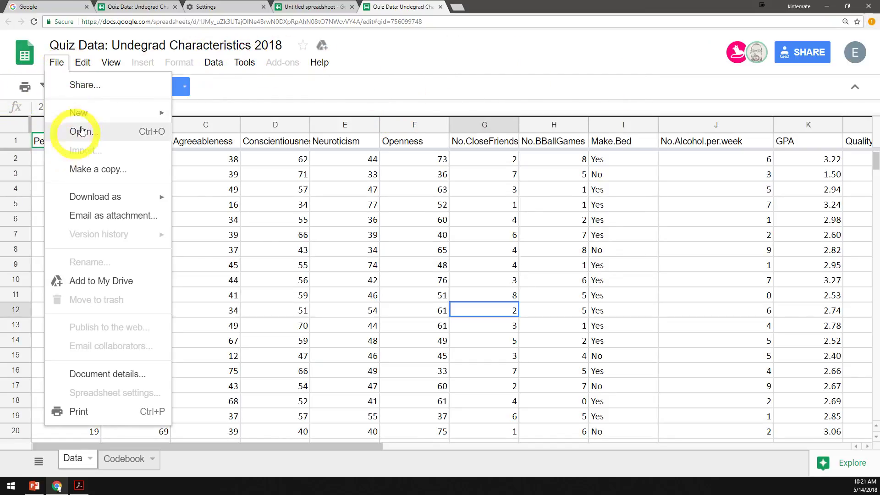
pyautogui.moveTo(86, 120)
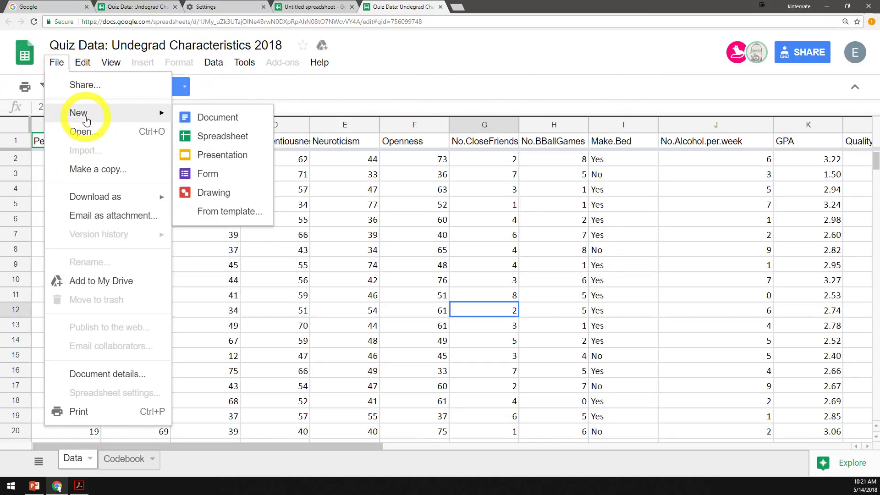
pyautogui.click(87, 177)
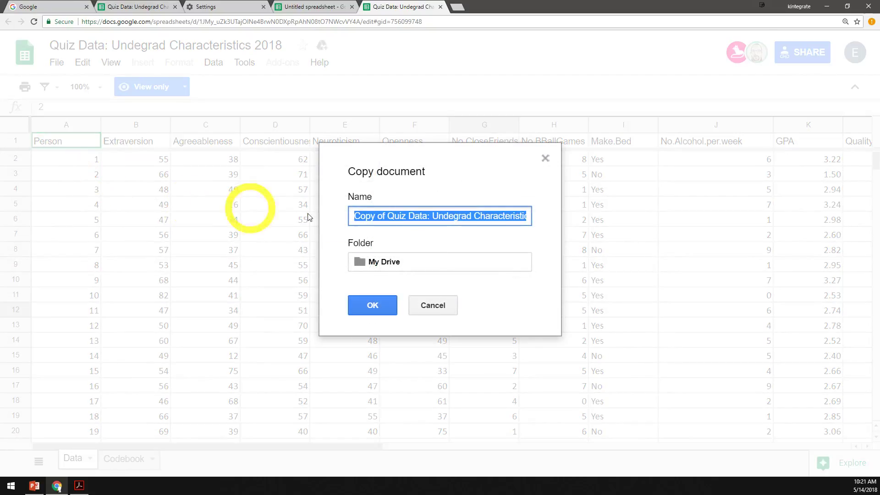
pyautogui.click(407, 218)
pyautogui.moveTo(385, 215); pyautogui.dragTo(343, 243)
pyautogui.press('BackSpace')
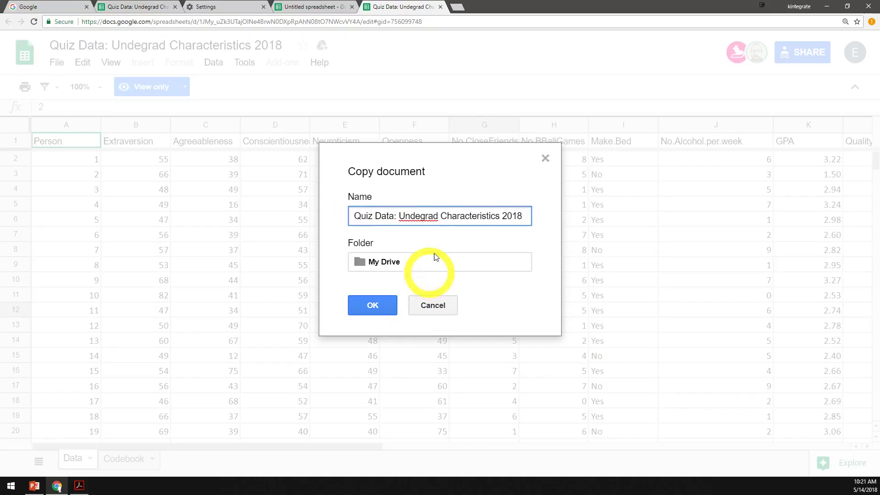
pyautogui.moveTo(465, 216); pyautogui.dragTo(522, 218)
pyautogui.click(534, 220)
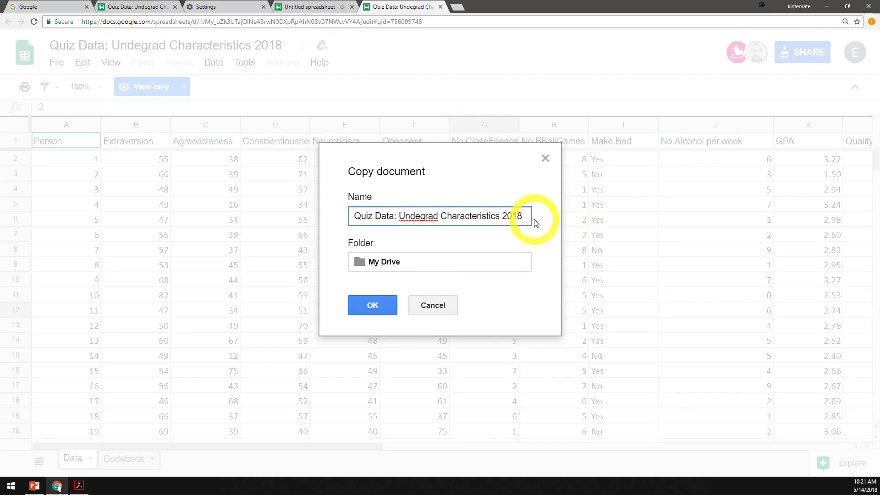
pyautogui.write('- Eric')
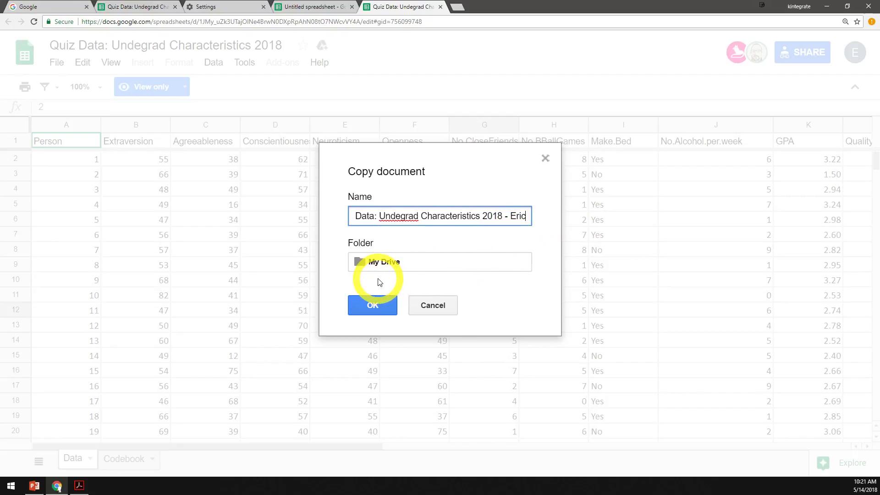
pyautogui.click(369, 303)
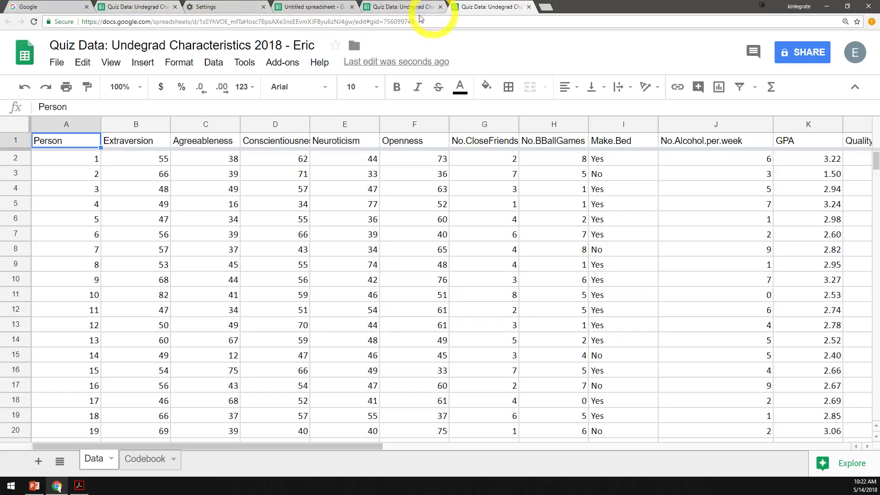
# Step: Go to the Google Sheets file list and reopen the personal copy of the quiz data
pyautogui.click(26, 54)
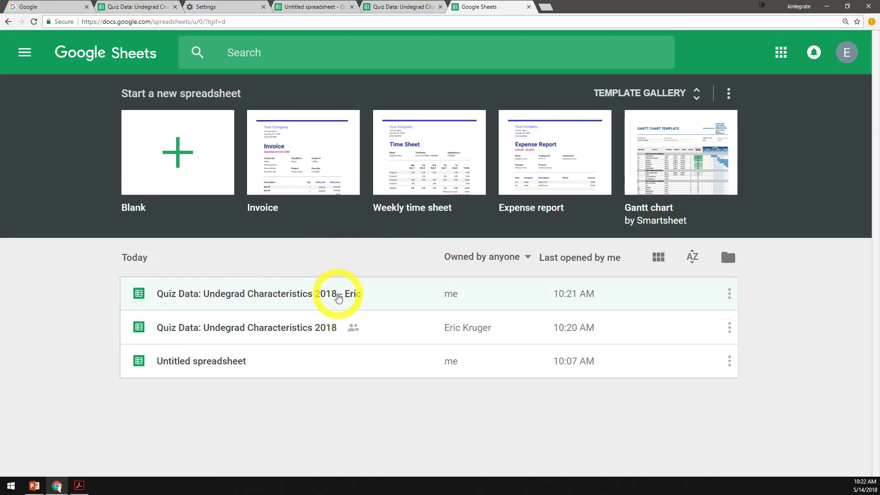
pyautogui.click(339, 297)
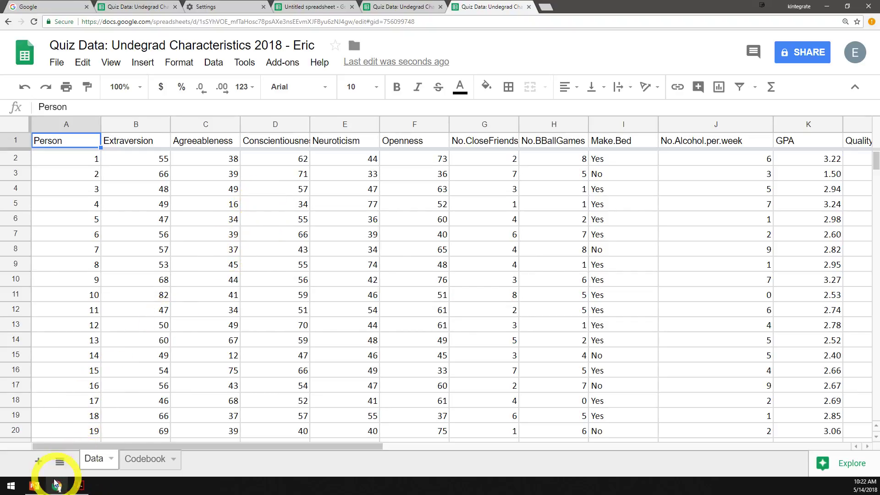
# Step: Switch to PowerPoint and highlight the bullet "Obtain Google Sheets Statistics Add-on" on the orientation slide
pyautogui.moveTo(41, 490)
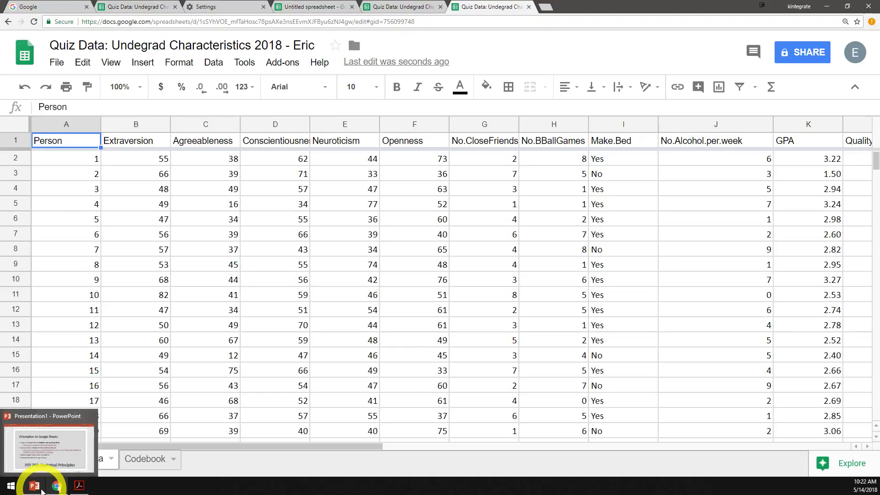
pyautogui.click(48, 449)
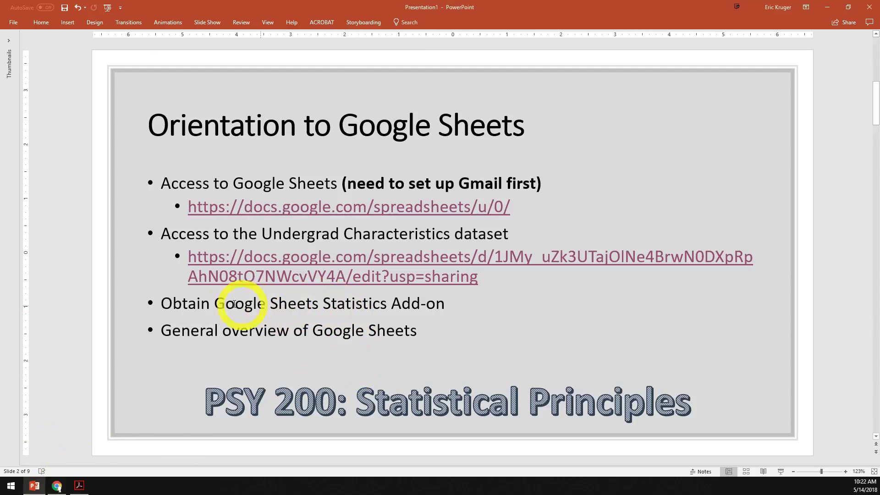
pyautogui.moveTo(182, 302); pyautogui.dragTo(412, 307)
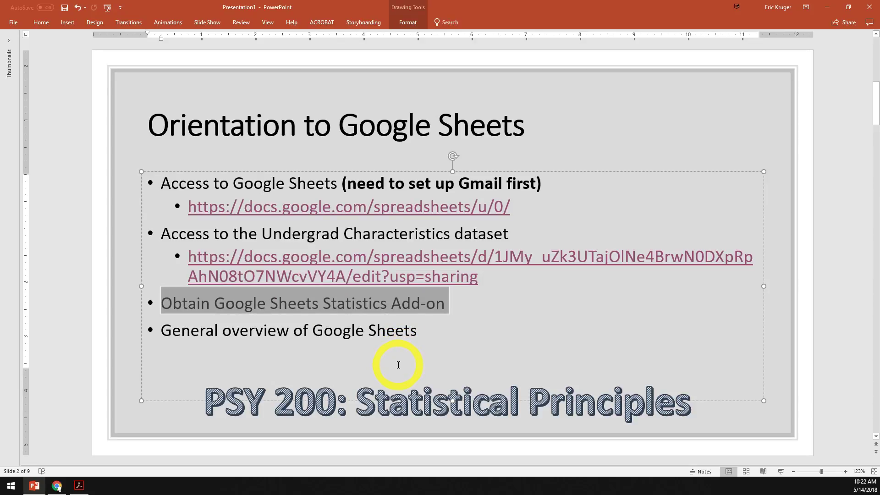
# Step: Switch back to the copied spreadsheet in Chrome and search the available add-ons for "statistics"
pyautogui.click(64, 482)
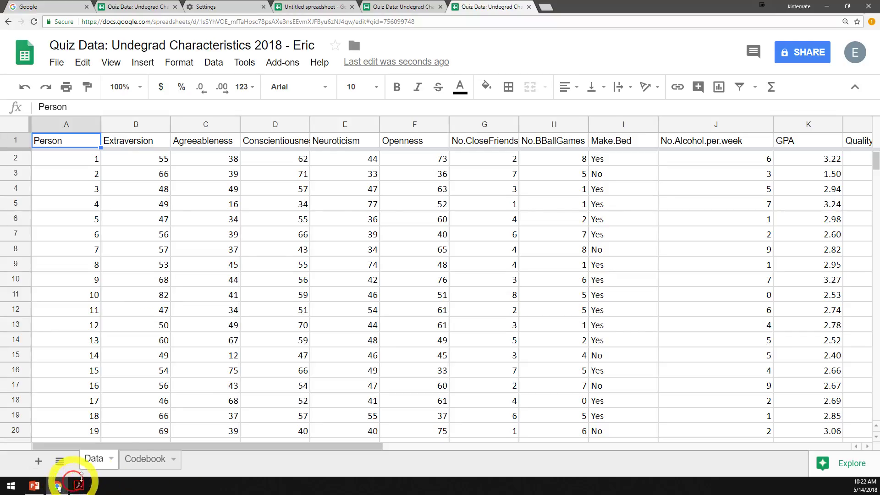
pyautogui.click(289, 68)
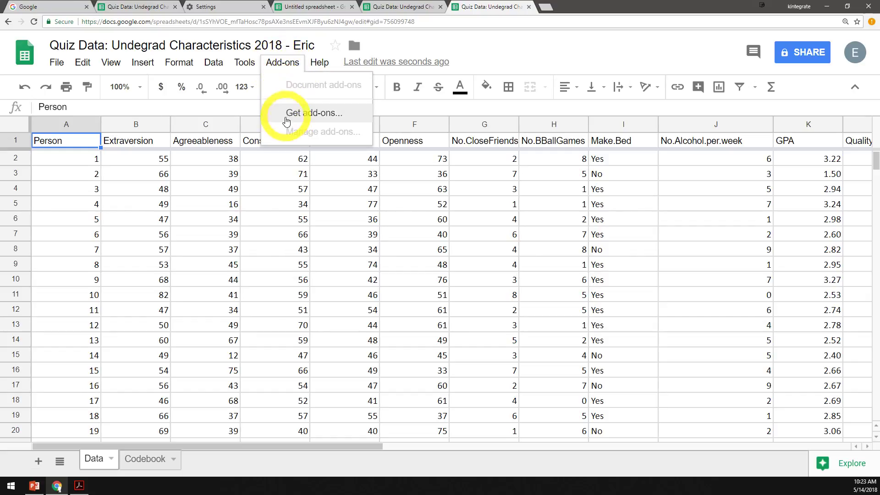
pyautogui.click(314, 118)
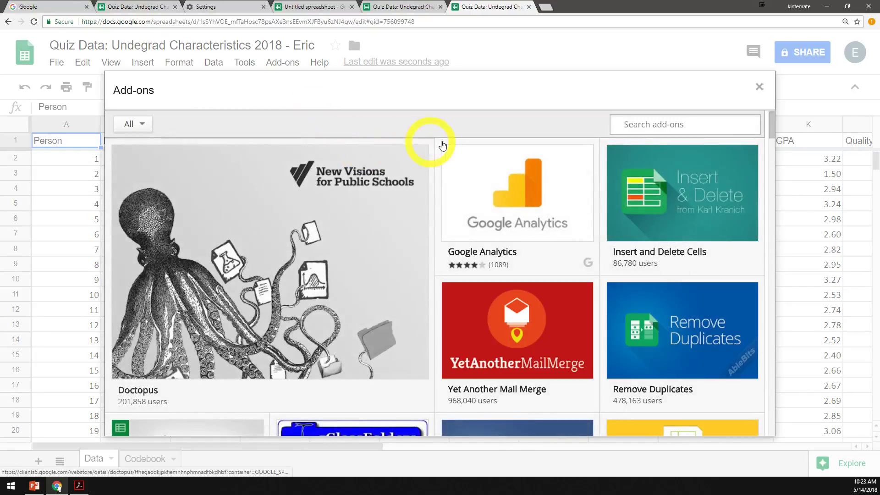
pyautogui.scroll(-5, 481, 151)
pyautogui.scroll(-10, 500, 177)
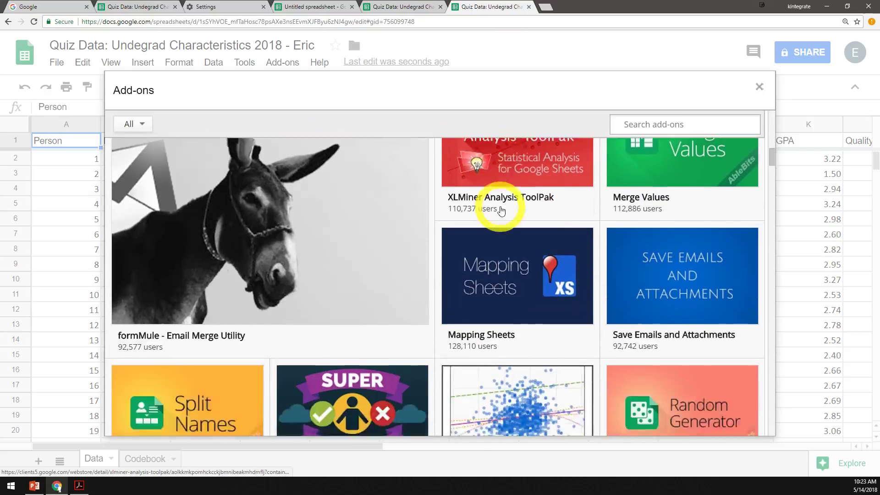
pyautogui.scroll(15, 502, 227)
pyautogui.scroll(5, 501, 227)
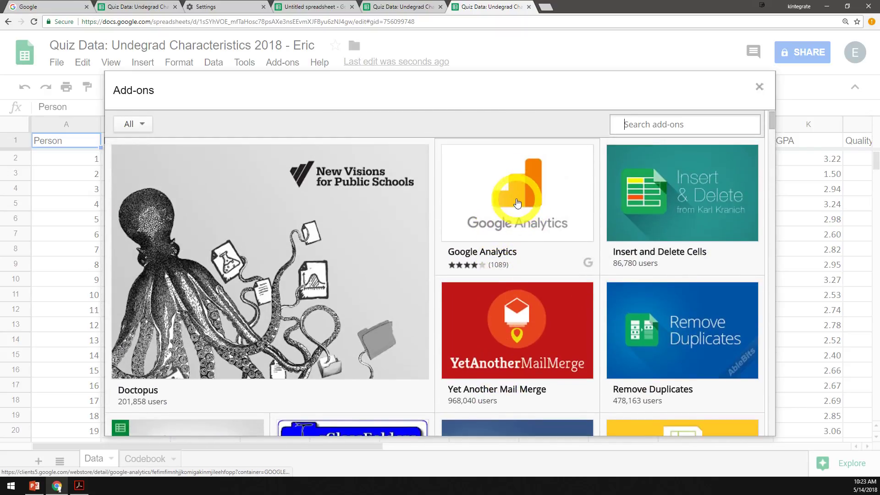
pyautogui.click(661, 127)
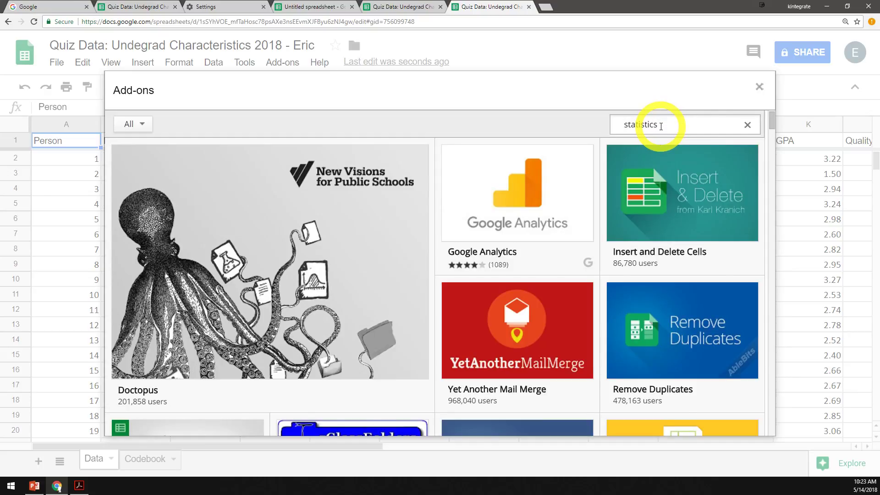
pyautogui.press('Return')
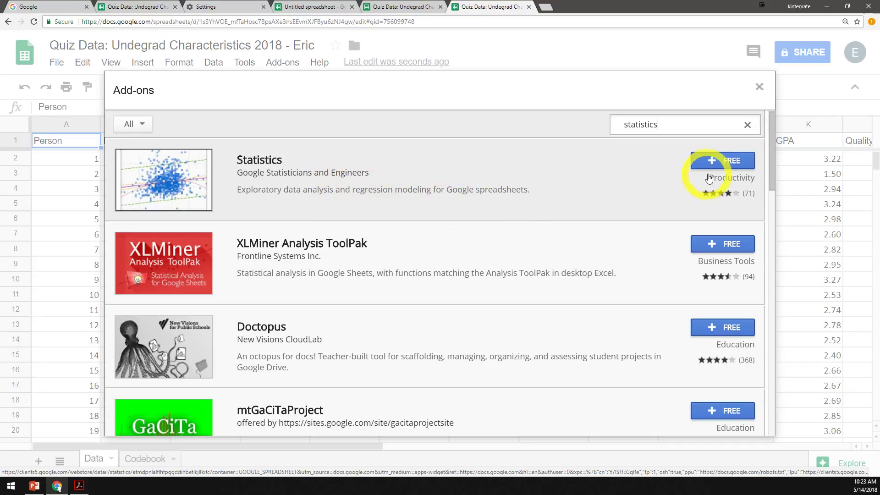
# Step: Install the free Statistics add-on with the owner's Google account, proceeding past the unverified-app warning and allowing the requested access
pyautogui.click(716, 161)
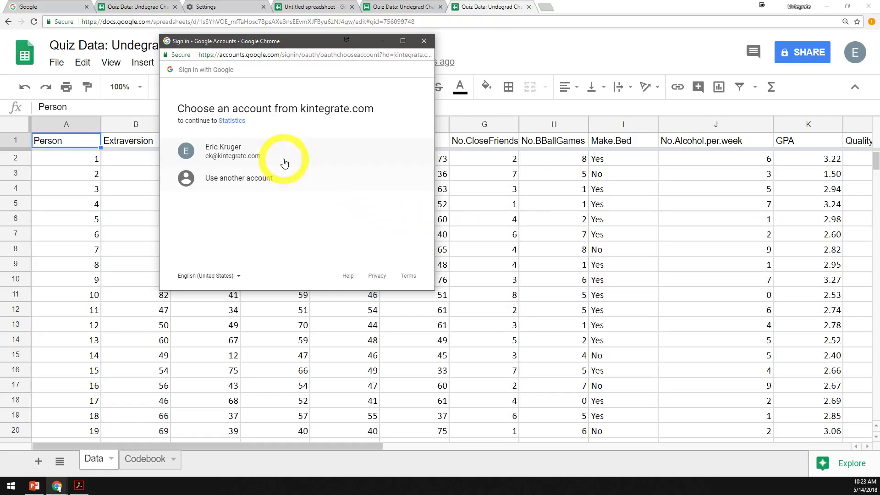
pyautogui.click(255, 156)
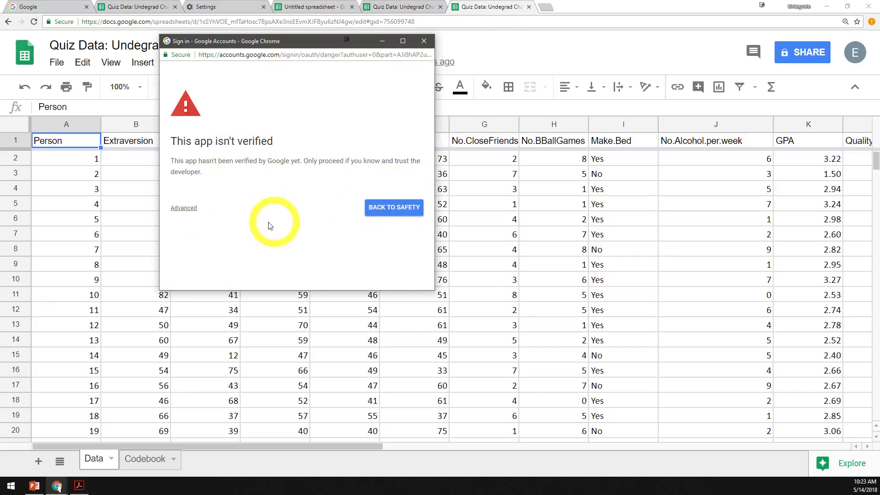
pyautogui.click(184, 208)
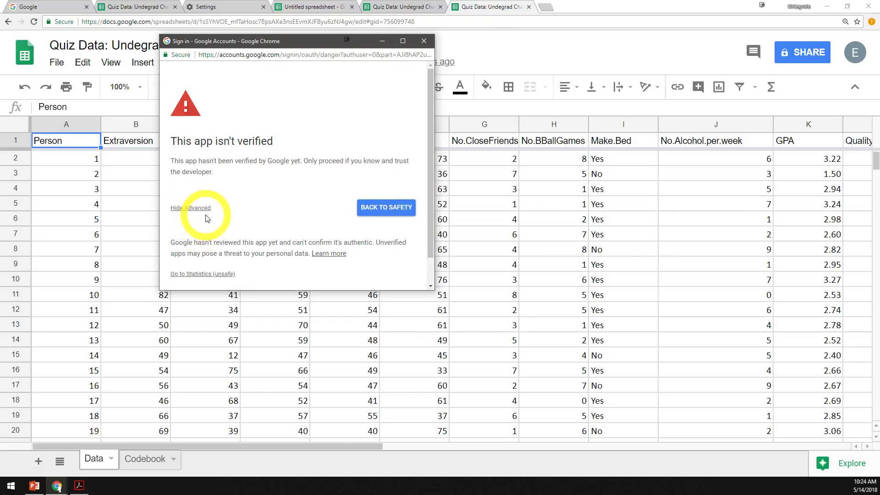
pyautogui.scroll(-1, 211, 220)
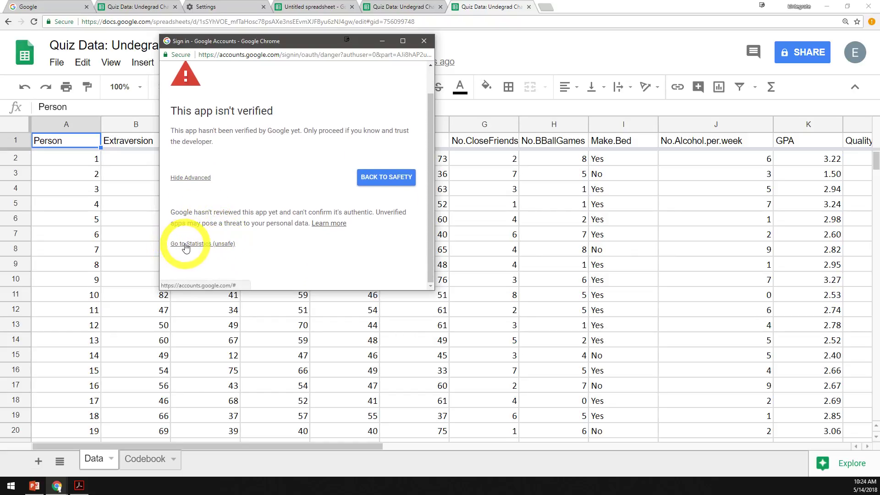
pyautogui.click(218, 249)
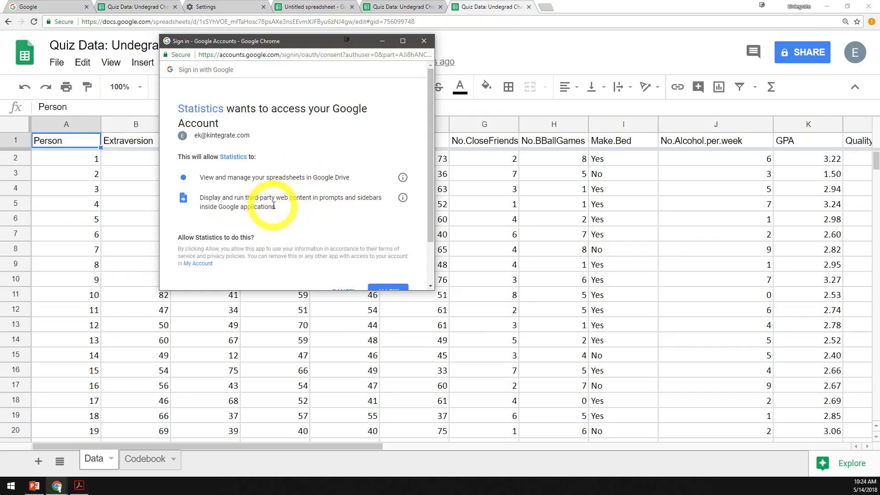
pyautogui.scroll(-1, 359, 236)
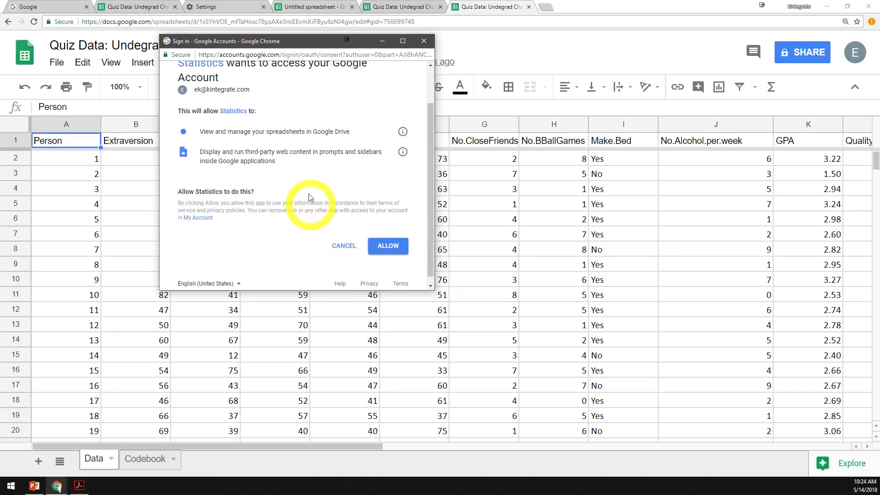
pyautogui.click(391, 249)
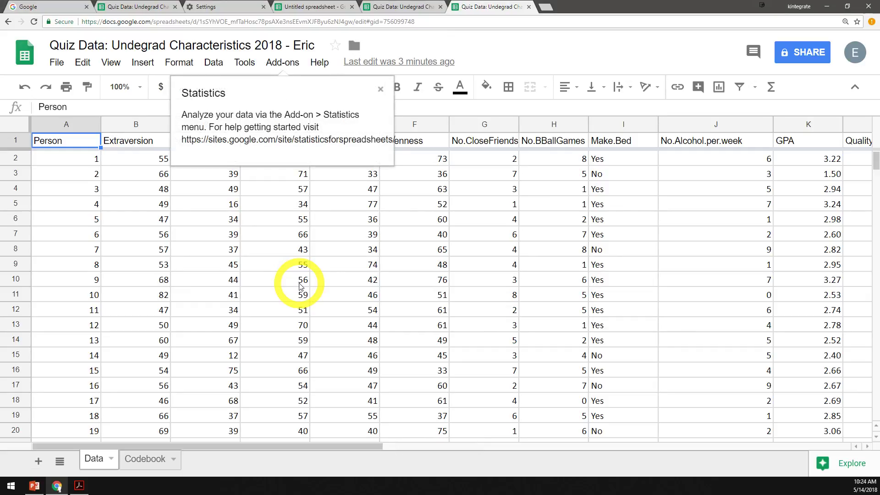
# Step: Check that Statistics is listed among the spreadsheet's add-ons
pyautogui.click(282, 72)
pyautogui.moveTo(284, 63)
pyautogui.moveTo(295, 114)
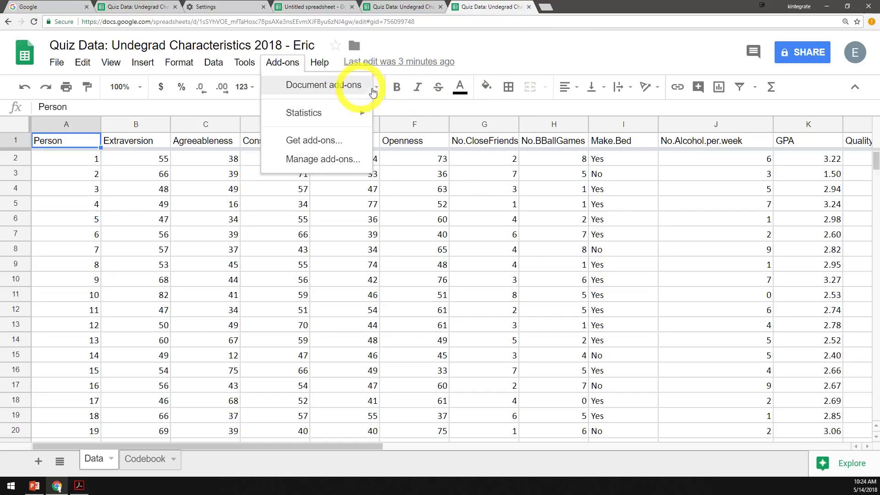
pyautogui.click(511, 59)
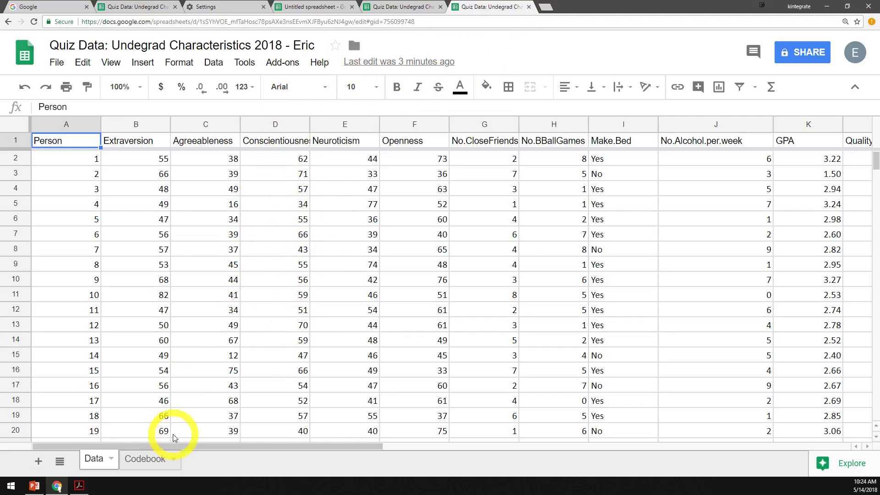
# Step: Switch to PowerPoint and highlight the bullet "General overview of Google Sheets" on the orientation slide
pyautogui.click(39, 490)
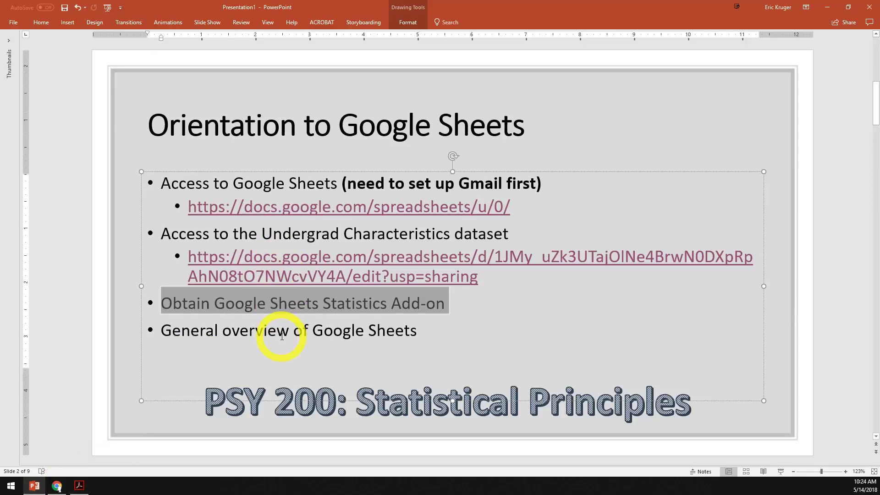
pyautogui.click(171, 333)
pyautogui.doubleClick(169, 333)
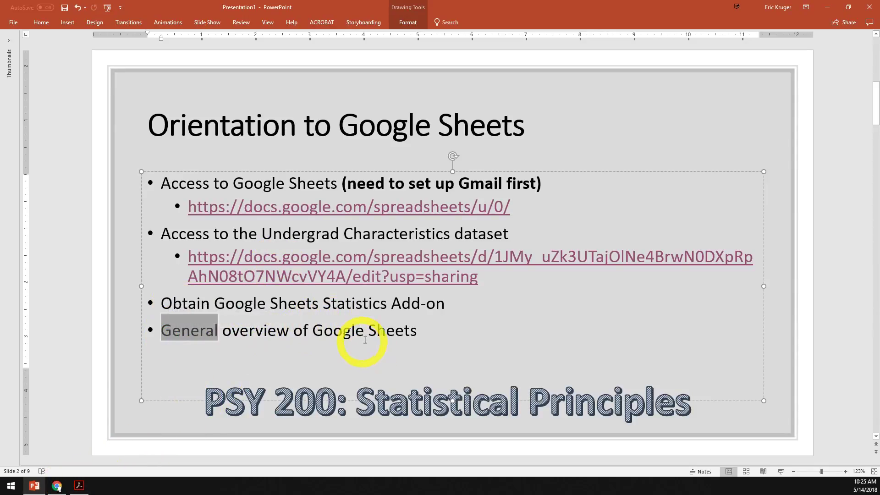
pyautogui.moveTo(411, 327); pyautogui.dragTo(177, 345)
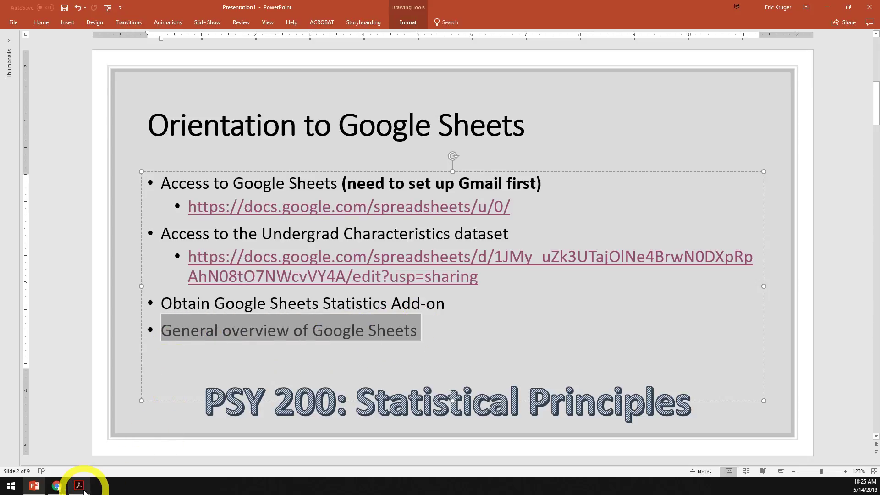
# Step: Switch back to the spreadsheet in Chrome and select the header row, followed by each of the first three persons' rows in turn
pyautogui.click(56, 487)
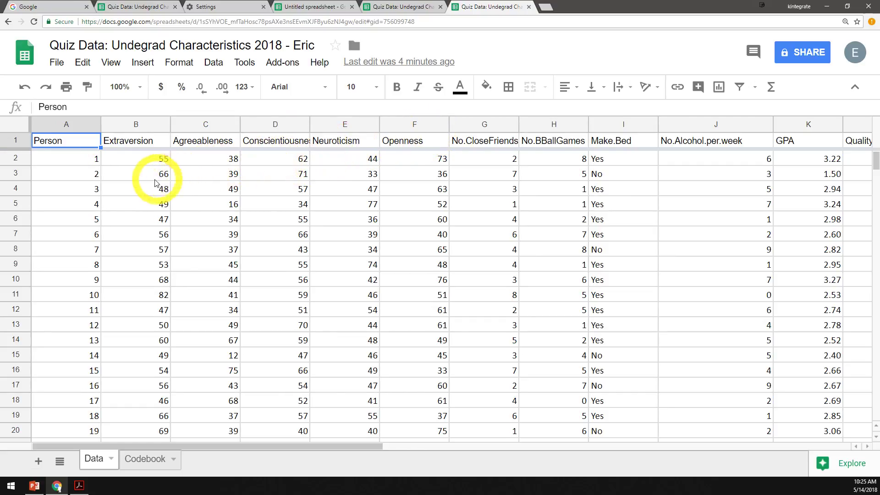
pyautogui.click(14, 139)
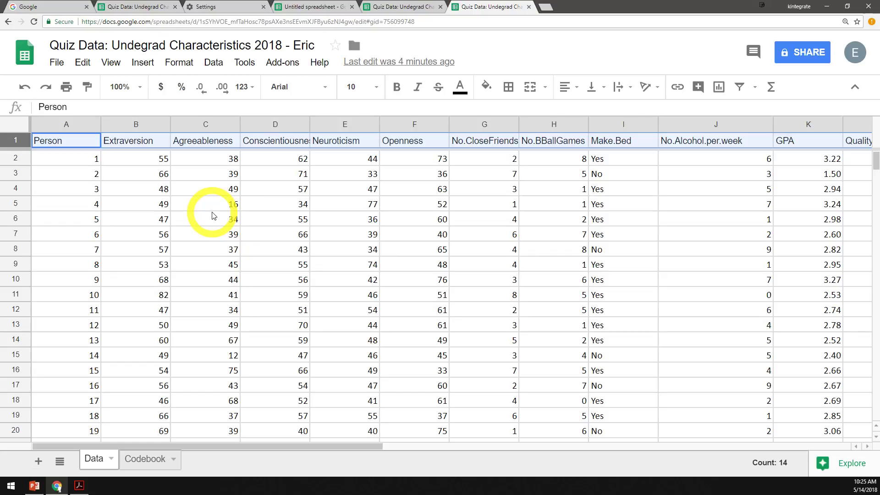
pyautogui.moveTo(15, 140)
pyautogui.mouseDown()
pyautogui.moveTo(20, 221)
pyautogui.moveTo(20, 148)
pyautogui.mouseUp()
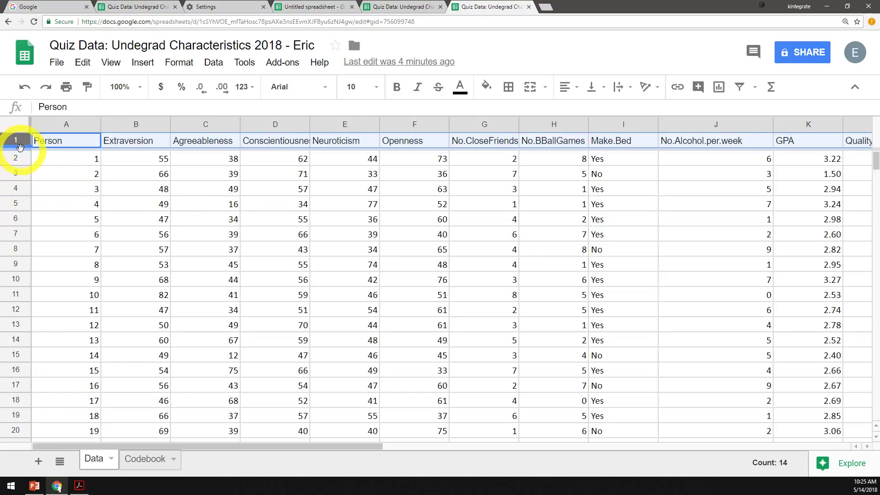
pyautogui.click(20, 161)
pyautogui.click(19, 176)
pyautogui.click(19, 190)
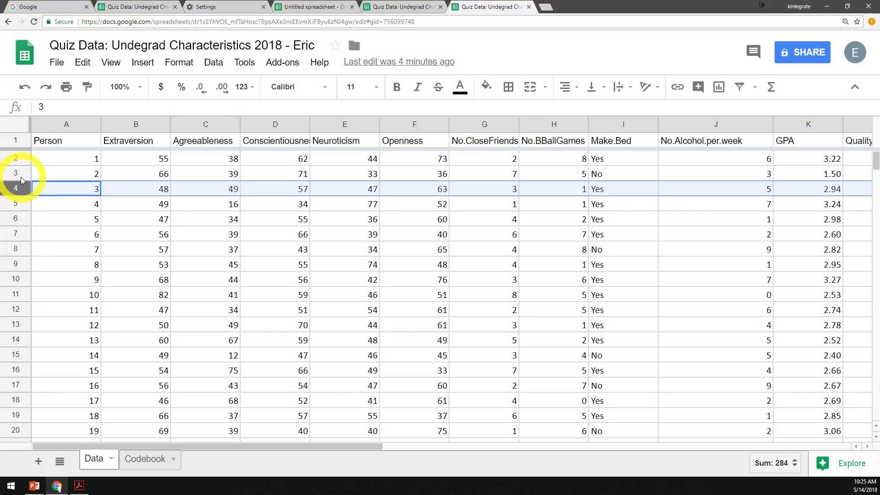
# Step: Review the data down to the last person's row, select row 61, and return to select the header row
pyautogui.scroll(-5, 36, 293)
pyautogui.scroll(-8, 39, 296)
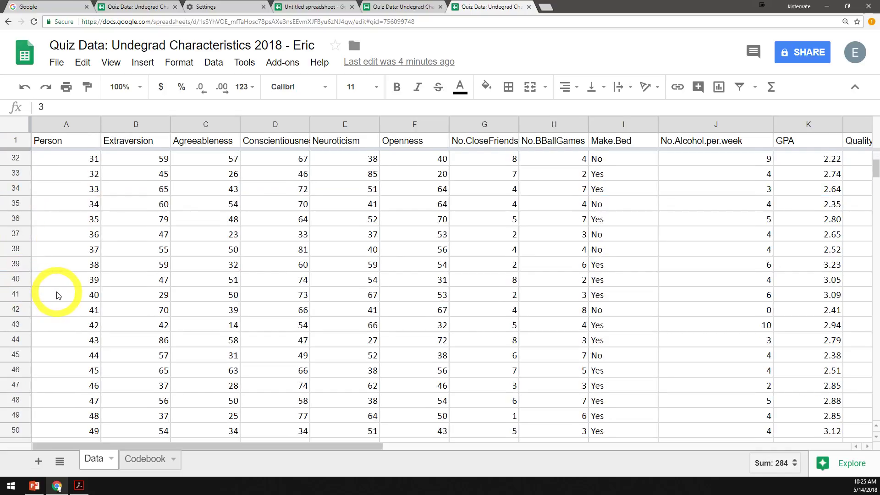
pyautogui.scroll(-3, 57, 295)
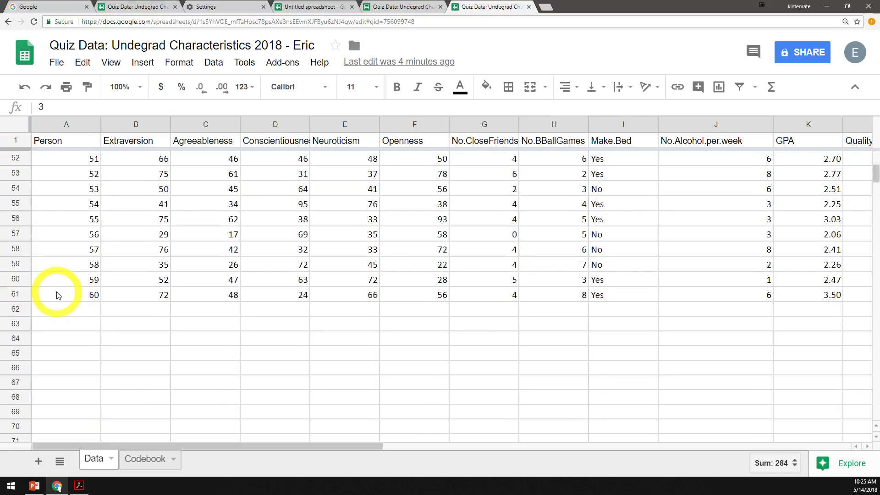
pyautogui.click(15, 294)
pyautogui.scroll(17, 51, 324)
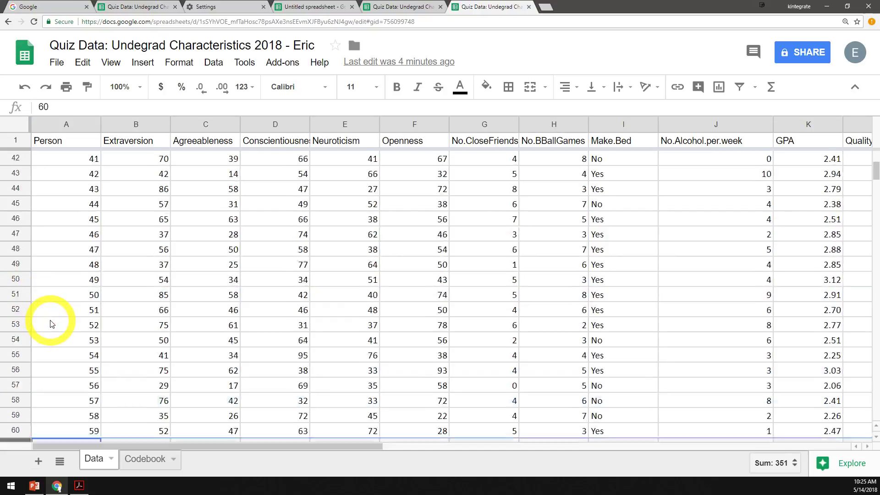
pyautogui.click(19, 140)
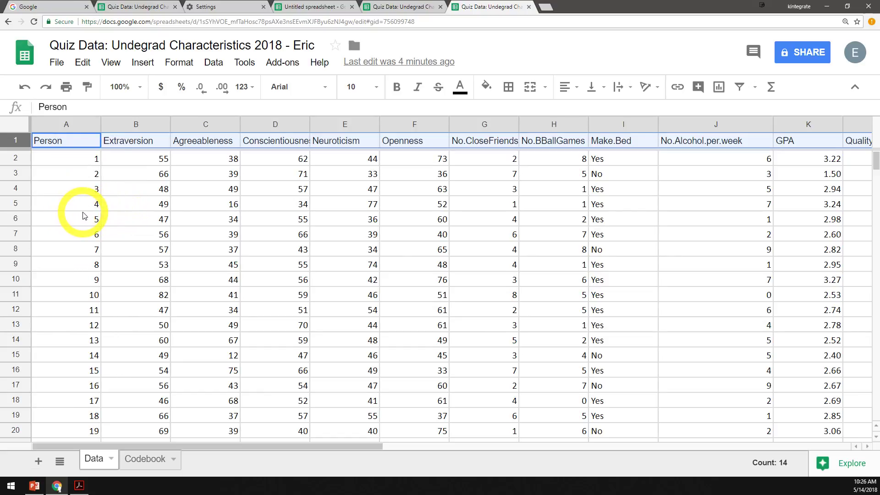
# Step: Select the Person column, look through its entries, and select the Extraversion column
pyautogui.click(82, 129)
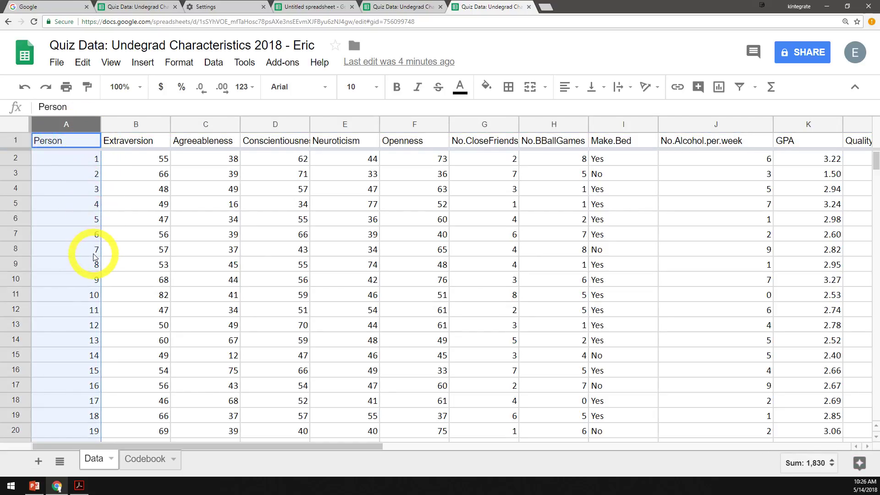
pyautogui.scroll(-8, 89, 186)
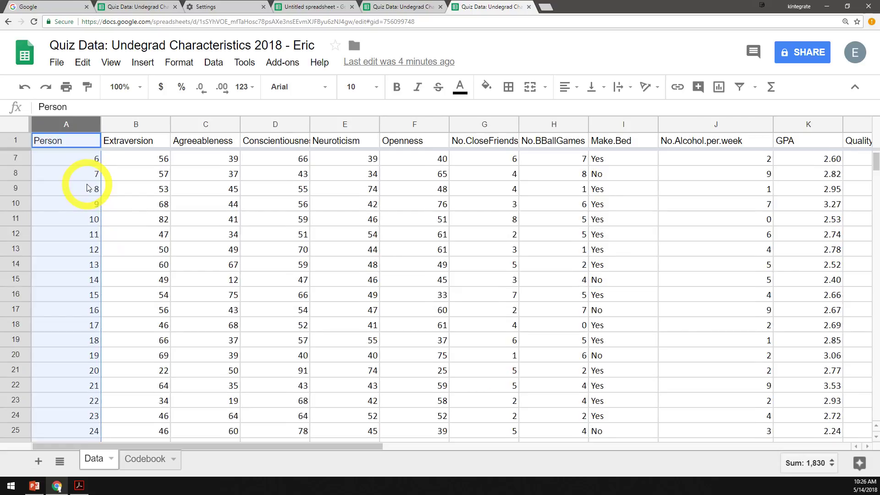
pyautogui.scroll(-2, 89, 186)
pyautogui.scroll(10, 88, 183)
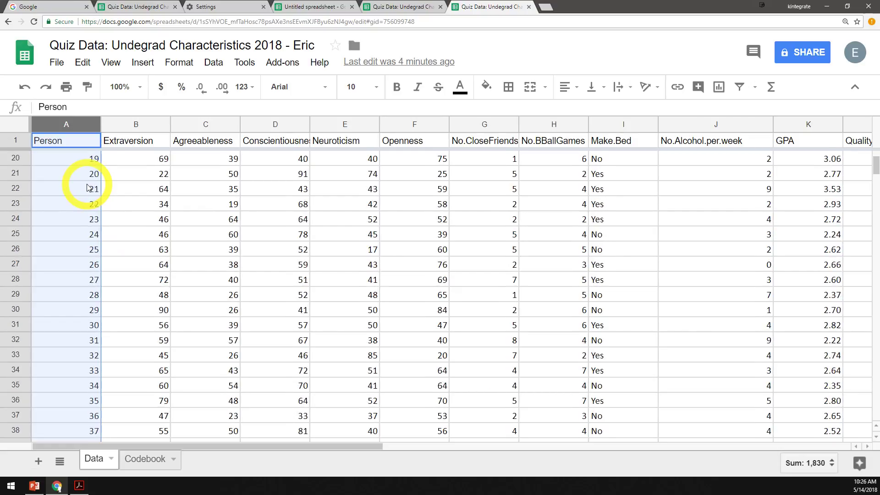
pyautogui.click(132, 124)
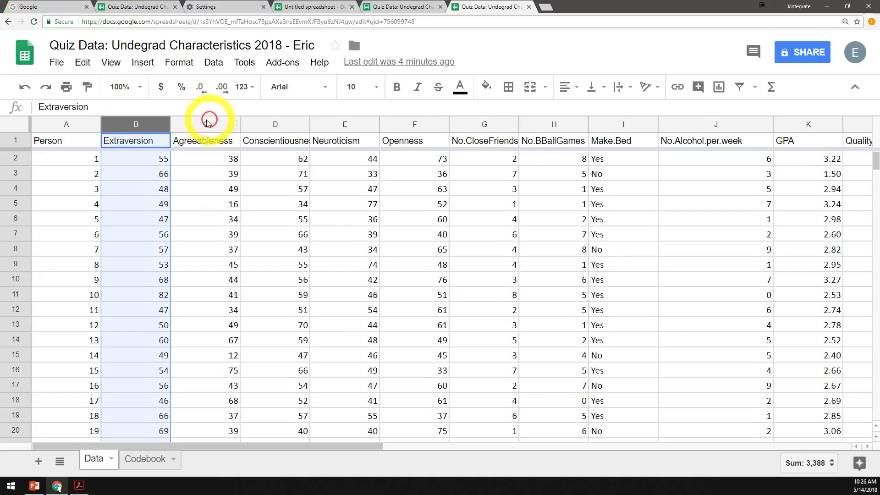
# Step: Widen the Extraversion column to about twice its original width, accepting the protected-range warning and suppressing it for 5 minutes
pyautogui.moveTo(149, 122)
pyautogui.mouseDown()
pyautogui.moveTo(256, 131)
pyautogui.moveTo(153, 127)
pyautogui.moveTo(162, 123)
pyautogui.mouseUp()
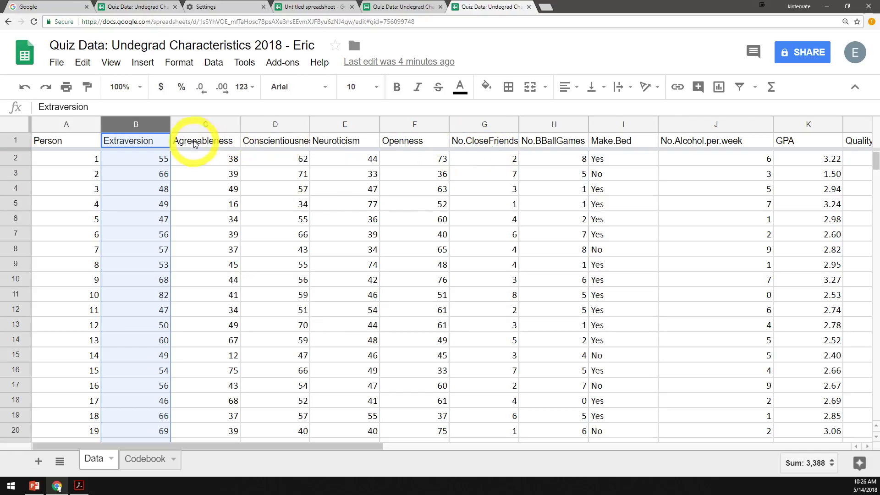
pyautogui.moveTo(157, 122); pyautogui.dragTo(346, 126)
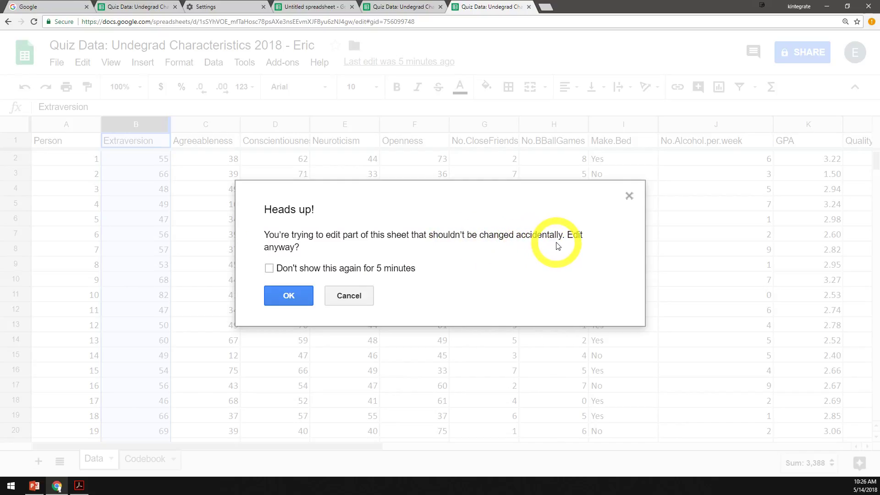
pyautogui.click(270, 269)
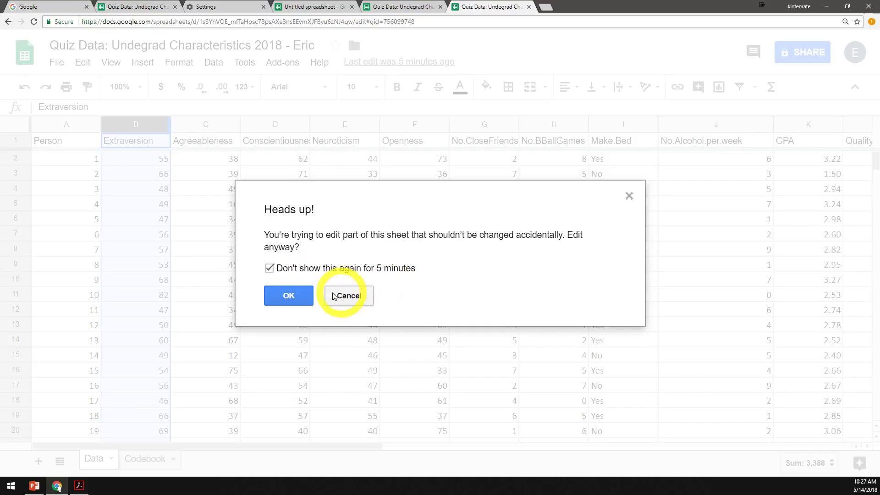
pyautogui.click(289, 296)
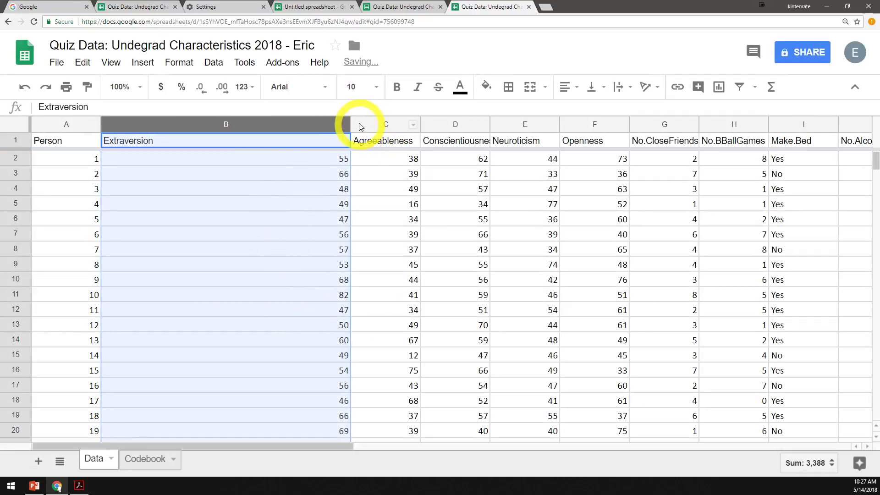
pyautogui.moveTo(350, 121); pyautogui.dragTo(241, 121)
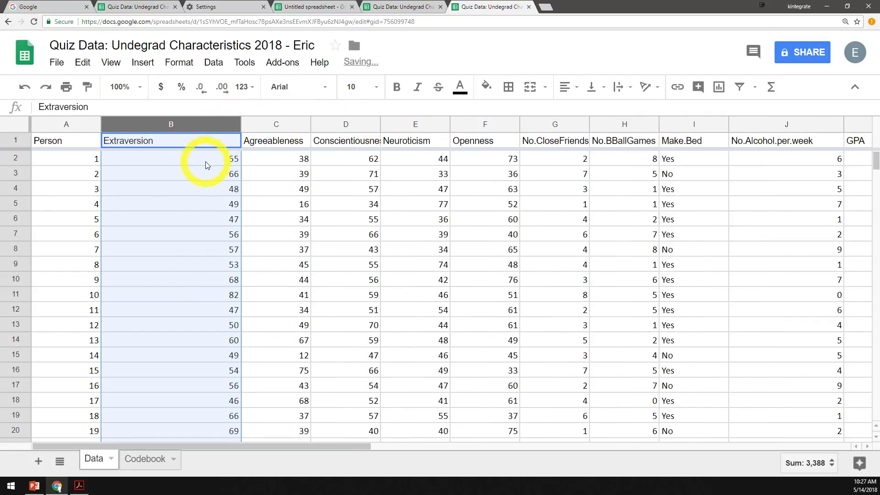
# Step: Change person 1's Extraversion score in cell B2 to 70
pyautogui.click(227, 164)
pyautogui.doubleClick(227, 159)
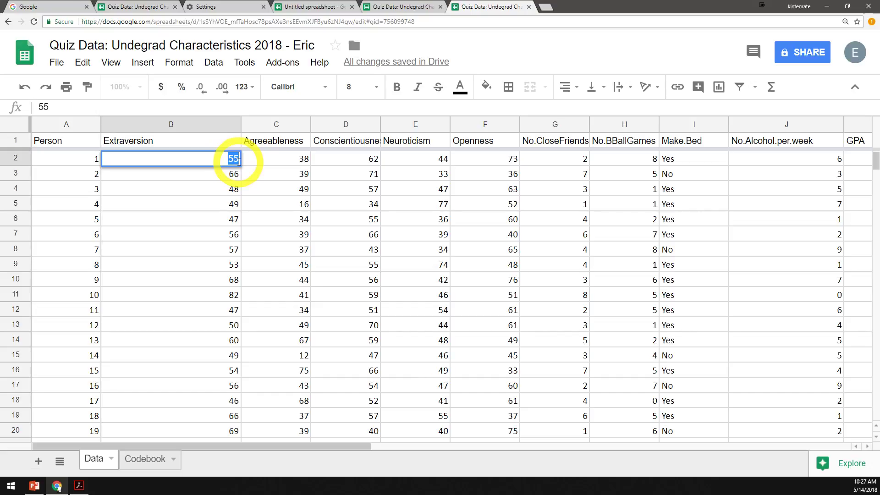
pyautogui.press('Return')
# Step: Set person 1's Extraversion score back to 55 and narrow the Extraversion column to roughly the width of its neighbours
pyautogui.click(238, 162)
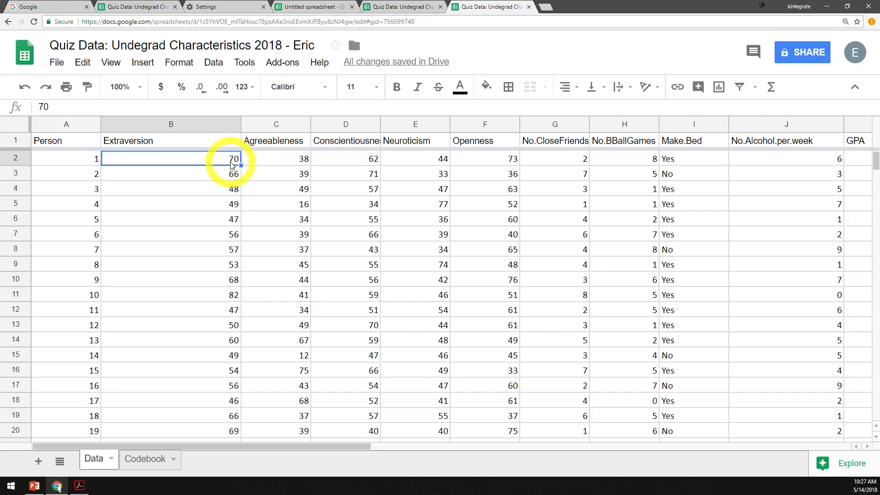
pyautogui.doubleClick(233, 161)
pyautogui.doubleClick(232, 160)
pyautogui.write('55')
pyautogui.press('Return')
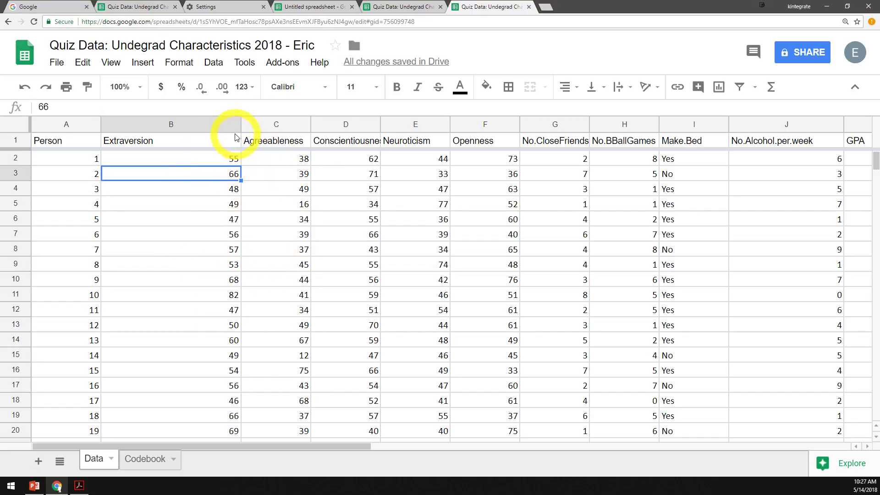
pyautogui.moveTo(241, 124); pyautogui.dragTo(169, 126)
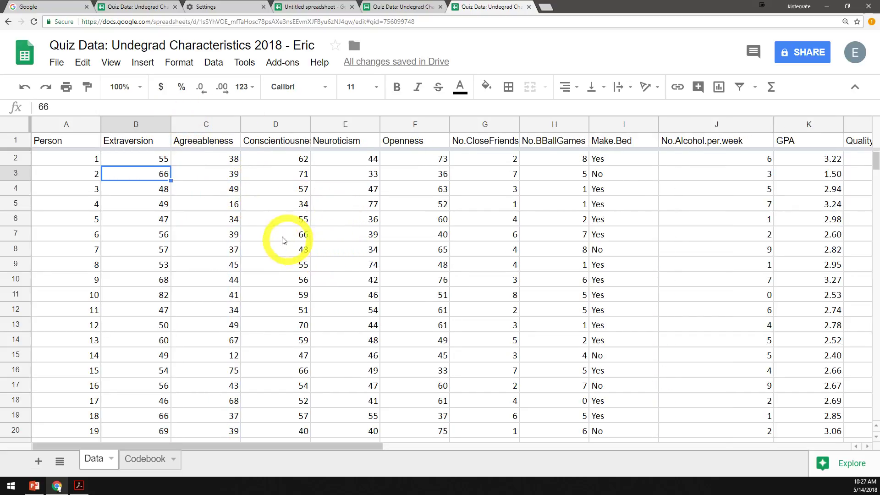
# Step: Select the range B2:D10 and narrow the No.Alcohol.per.week column to roughly the width of its neighbours
pyautogui.click(151, 160)
pyautogui.moveTo(171, 179); pyautogui.dragTo(307, 277)
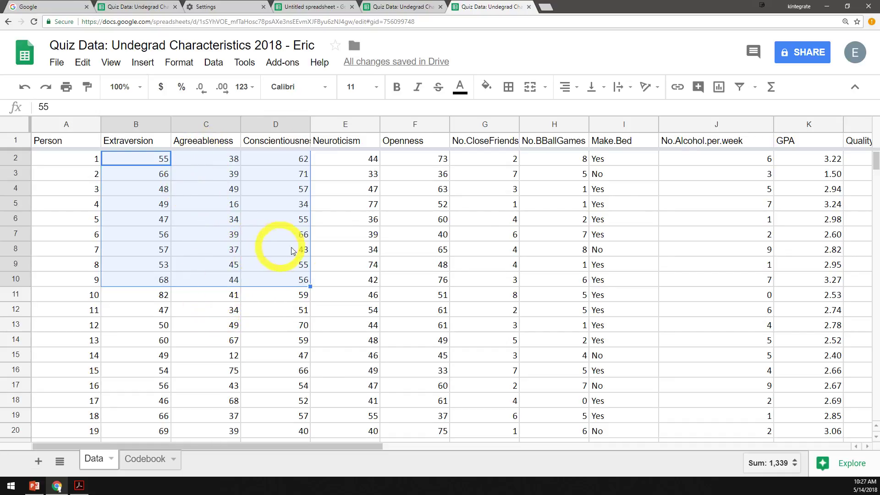
pyautogui.moveTo(772, 122); pyautogui.dragTo(722, 123)
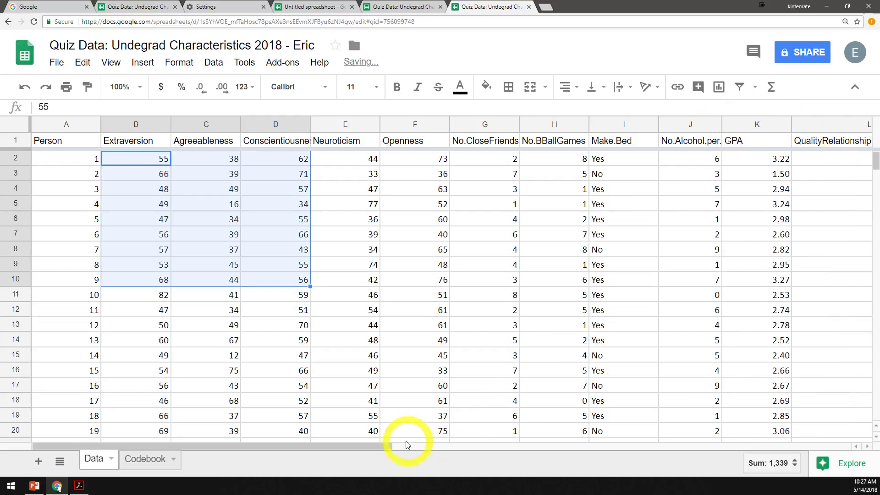
# Step: Look through the Data sheet down to the last person's row, select that person number in cell A61, and return to the first rows
pyautogui.moveTo(396, 450); pyautogui.dragTo(369, 441)
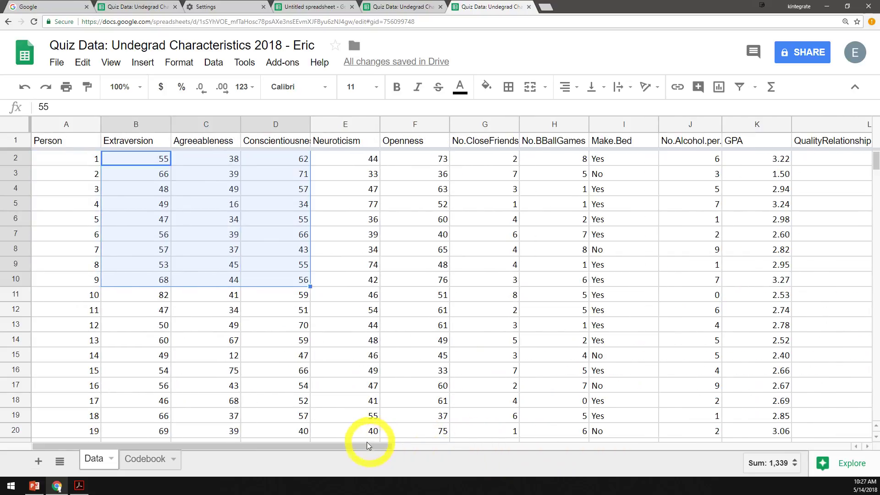
pyautogui.scroll(-12, 99, 284)
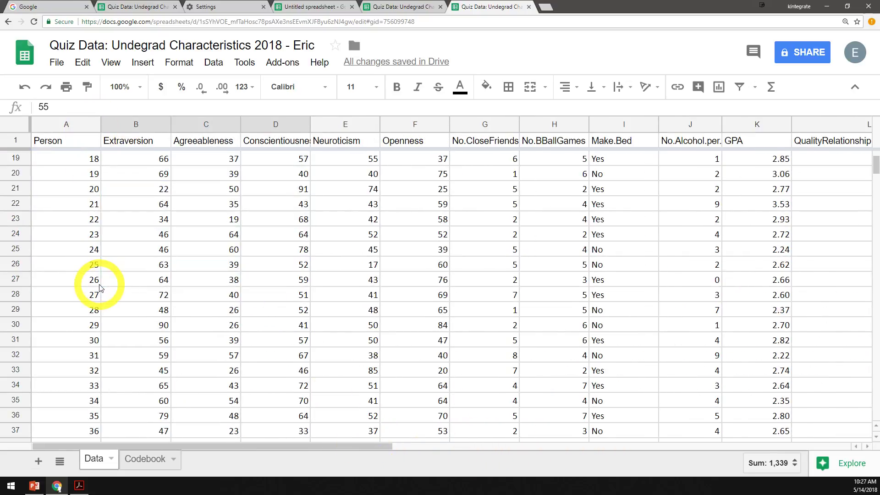
pyautogui.scroll(-6, 99, 287)
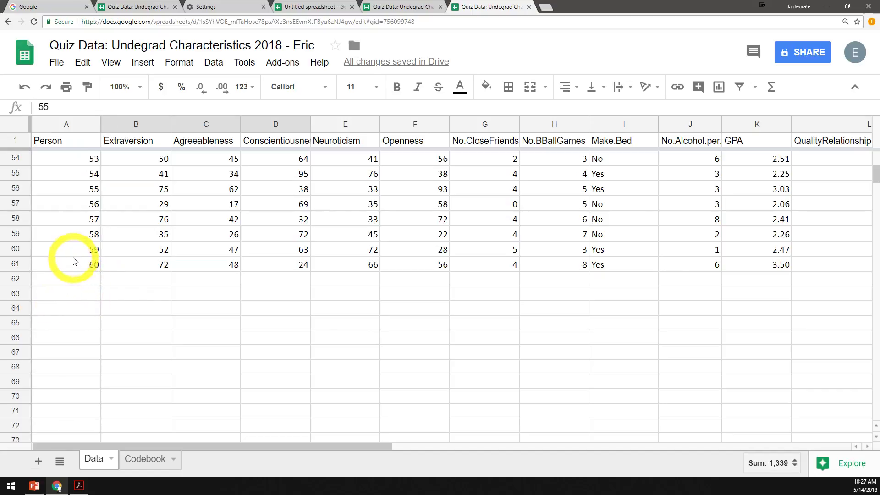
pyautogui.click(84, 264)
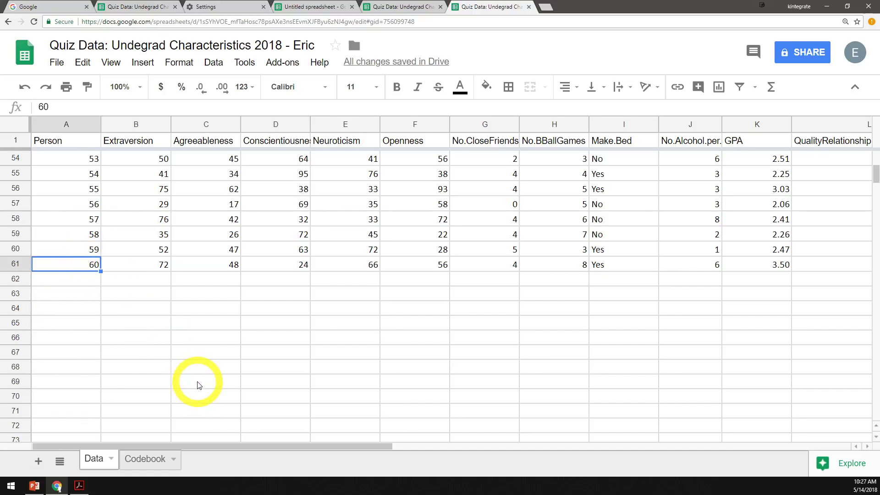
pyautogui.scroll(17, 199, 386)
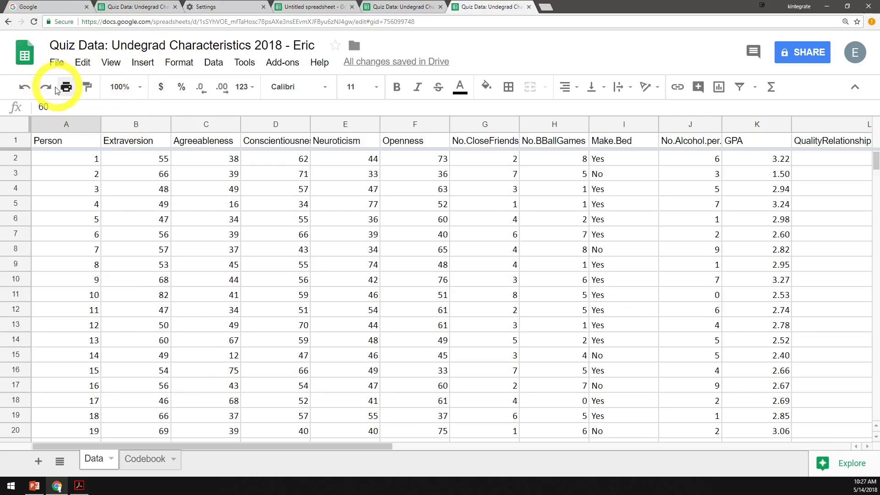
# Step: Set person 1's Extraversion score in cell B2 to 70 and undo that edit
pyautogui.click(35, 92)
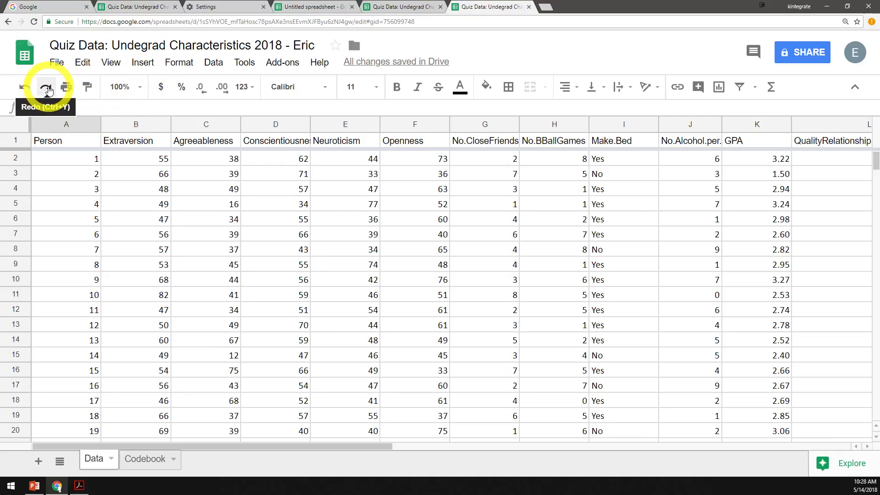
pyautogui.click(49, 90)
pyautogui.click(139, 159)
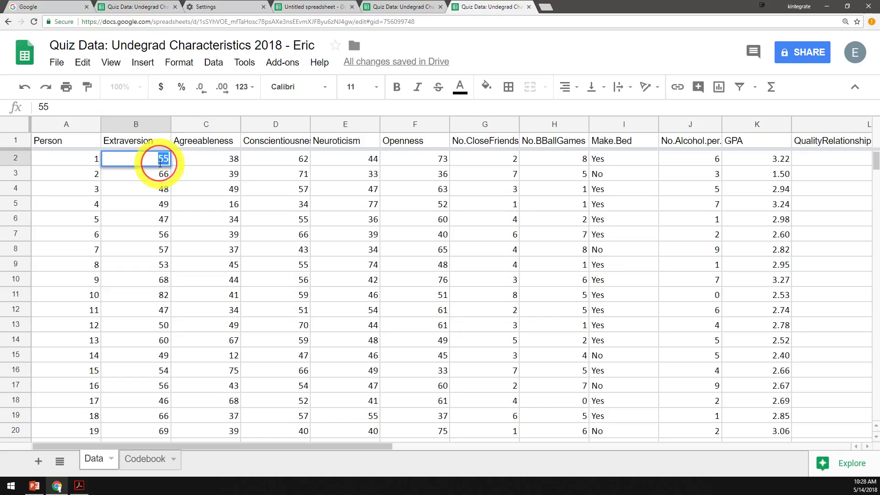
pyautogui.write('70')
pyautogui.click(206, 219)
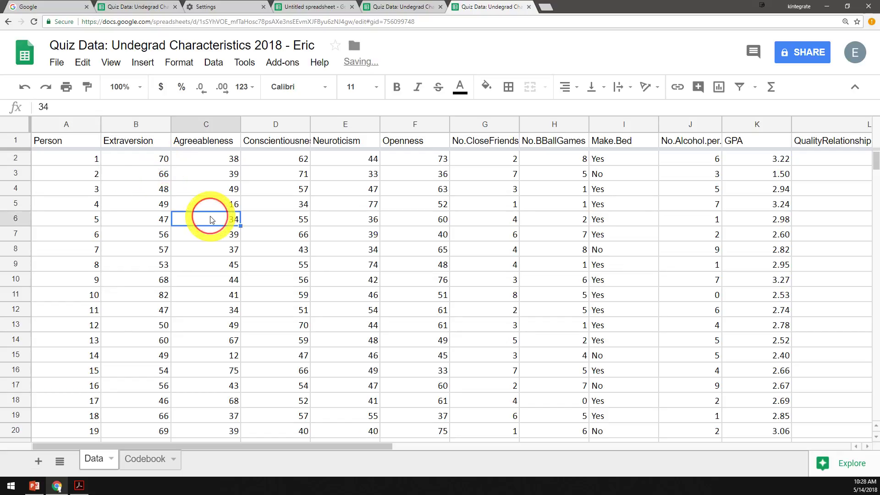
pyautogui.click(25, 89)
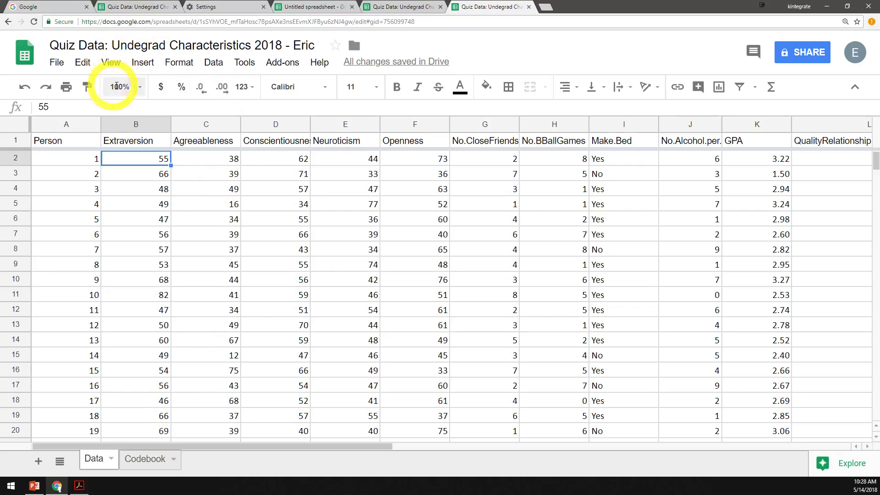
# Step: Add a new blank sheet to the workbook after the Data sheet
pyautogui.click(39, 462)
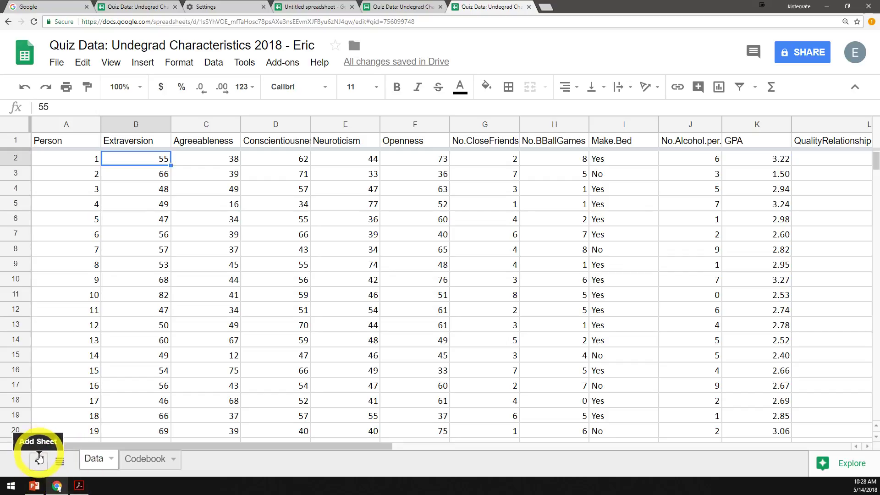
pyautogui.click(39, 463)
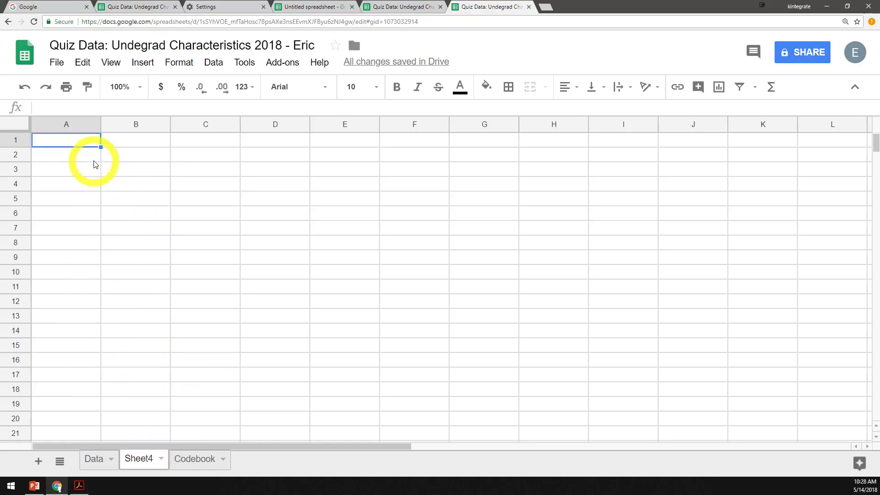
# Step: Switch back and forth between the Data, new blank and Codebook sheets to view their contents, returning to the Data sheet
pyautogui.click(90, 457)
pyautogui.click(139, 458)
pyautogui.click(177, 460)
pyautogui.click(94, 458)
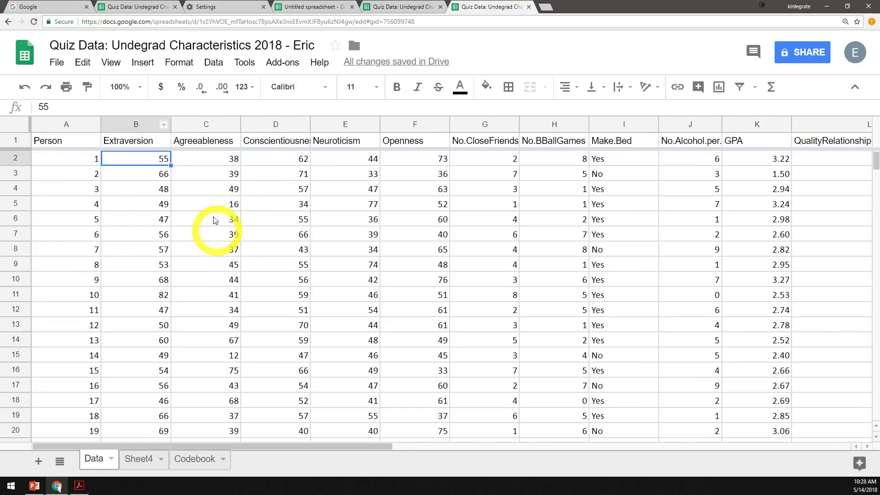
pyautogui.click(152, 463)
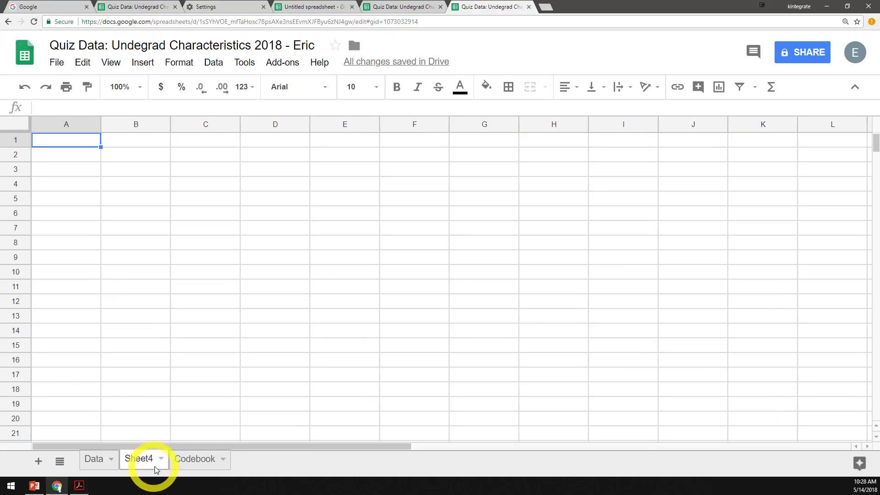
pyautogui.click(203, 465)
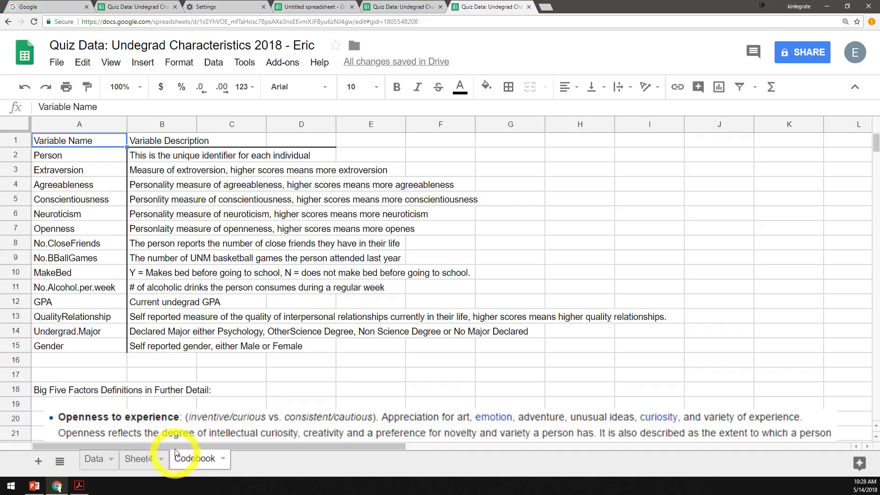
pyautogui.click(96, 460)
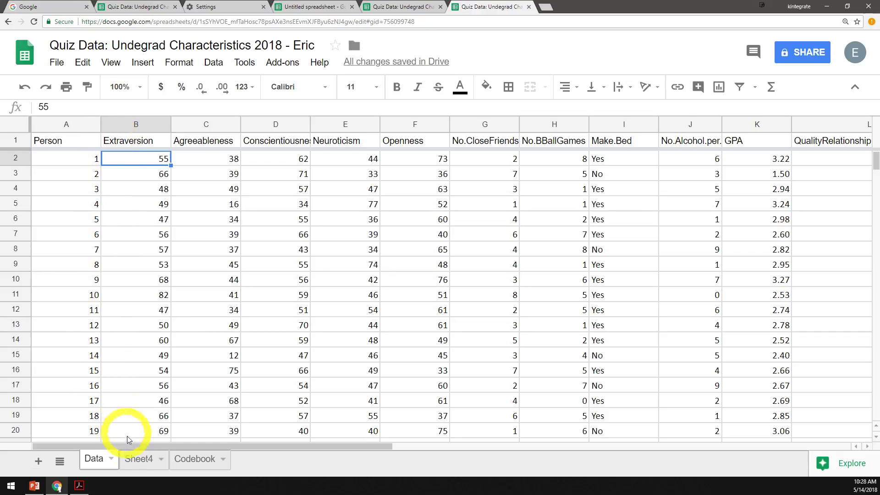
# Step: On the new blank sheet, enter five people's first names in cells A2 to A6, one per row
pyautogui.click(134, 459)
pyautogui.click(110, 160)
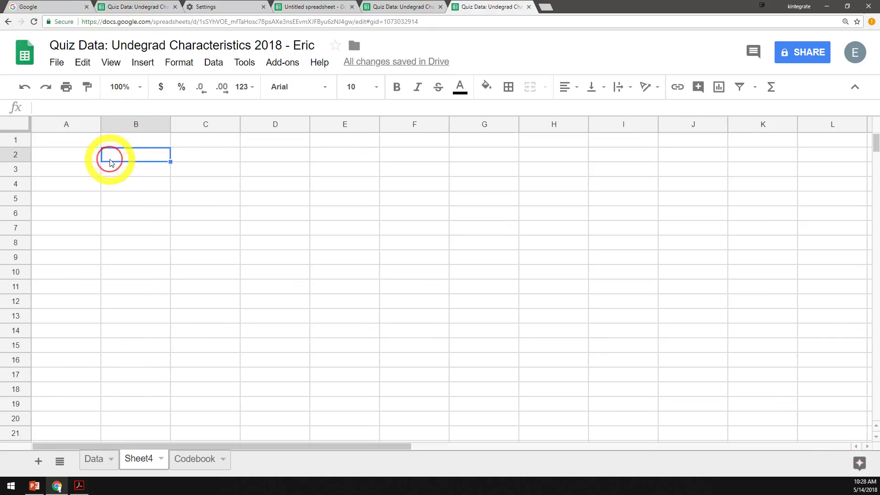
pyautogui.click(55, 154)
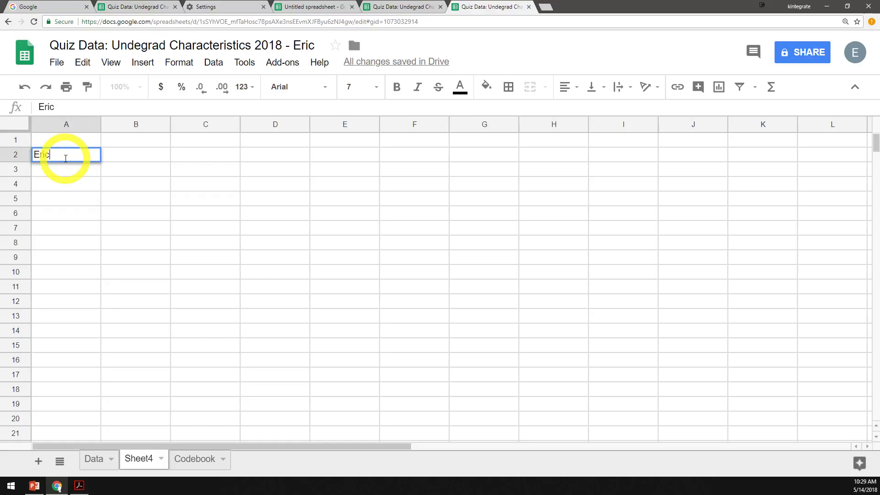
pyautogui.press('Return')
pyautogui.write('James')
pyautogui.press('Return')
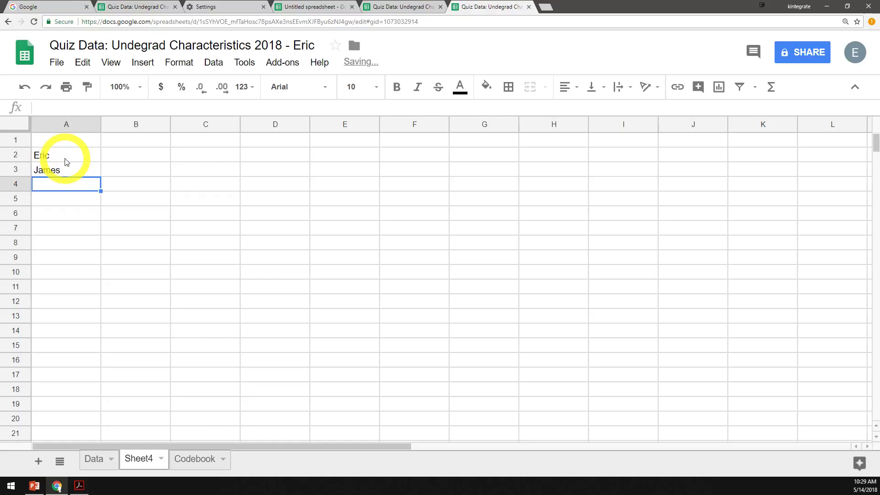
pyautogui.write('Melissa')
pyautogui.press('Return')
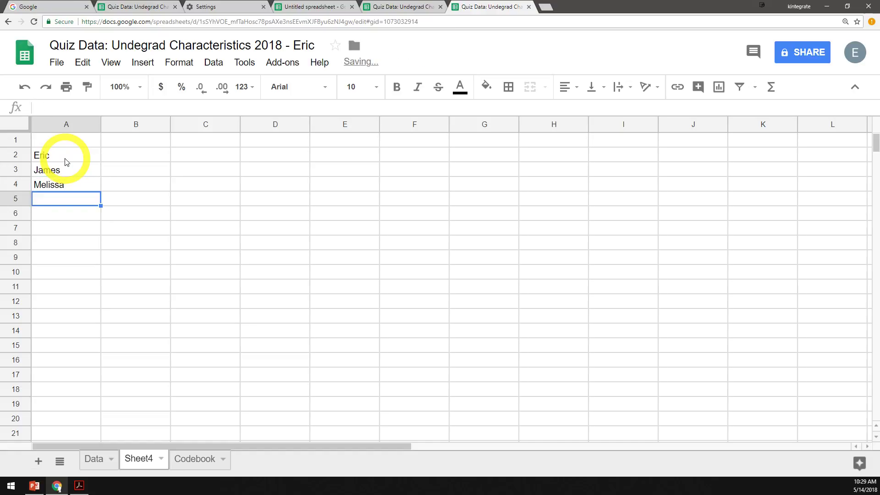
pyautogui.press('Return')
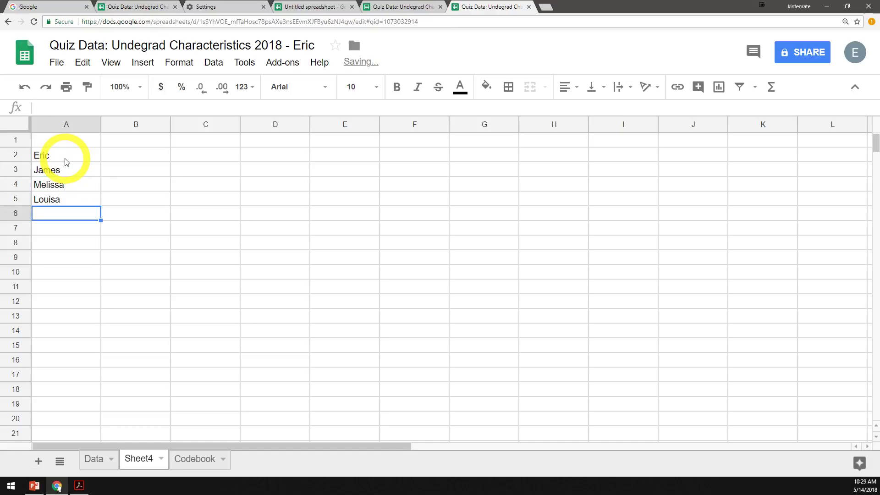
pyautogui.write('Tom')
pyautogui.press('Return')
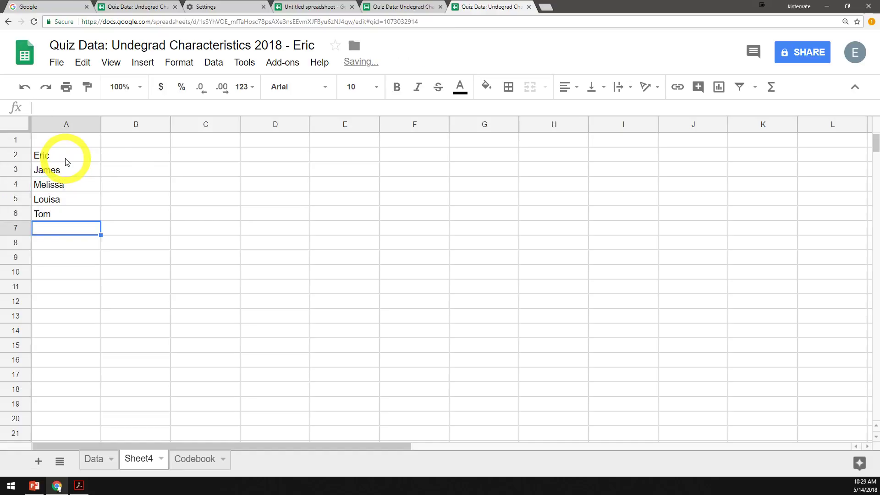
# Step: Enter the column header Weight (lbs) in cell B1
pyautogui.click(125, 156)
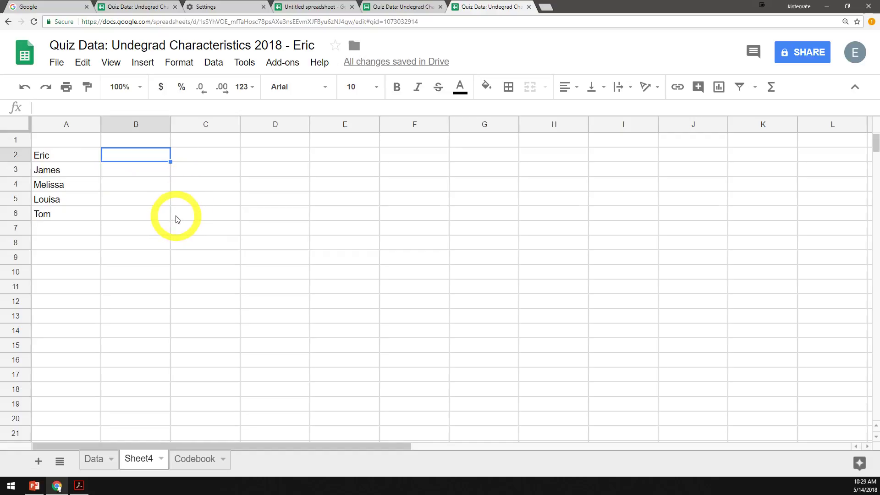
pyautogui.click(128, 143)
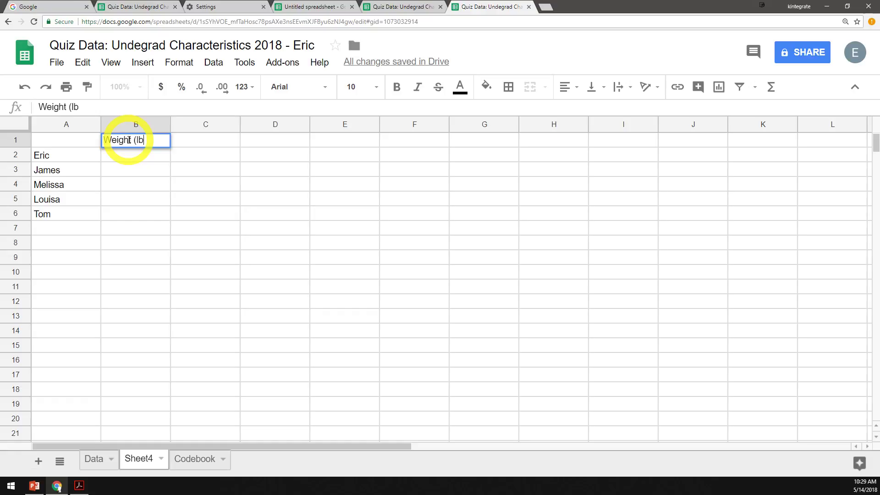
pyautogui.press('Return')
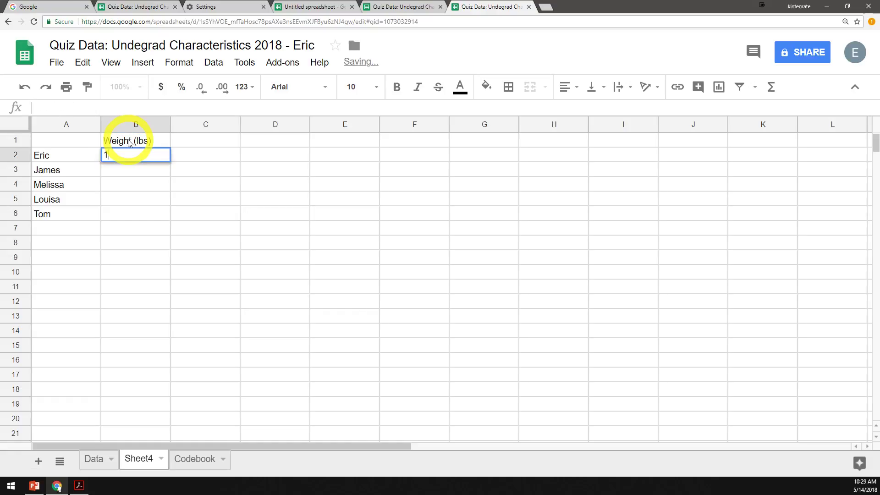
# Step: Enter the weights 120, 156, 175, 127 and 220 in cells B2 to B6 beside the names
pyautogui.write('1')
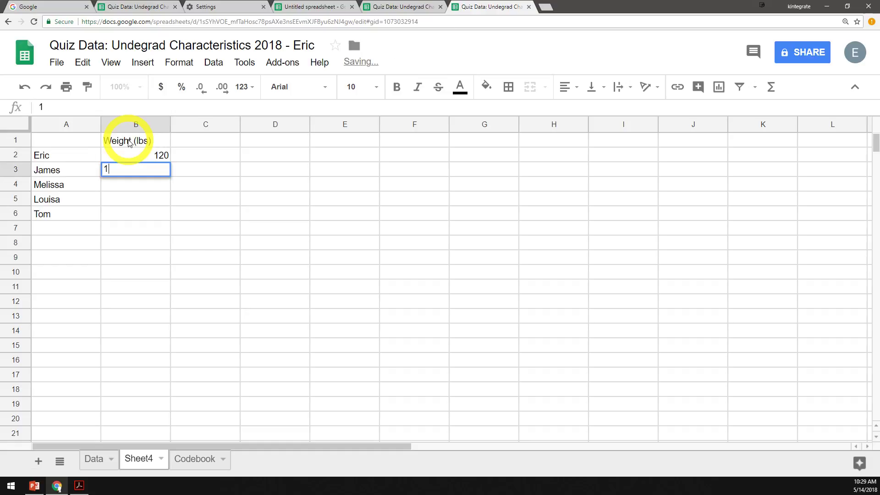
pyautogui.write('2')
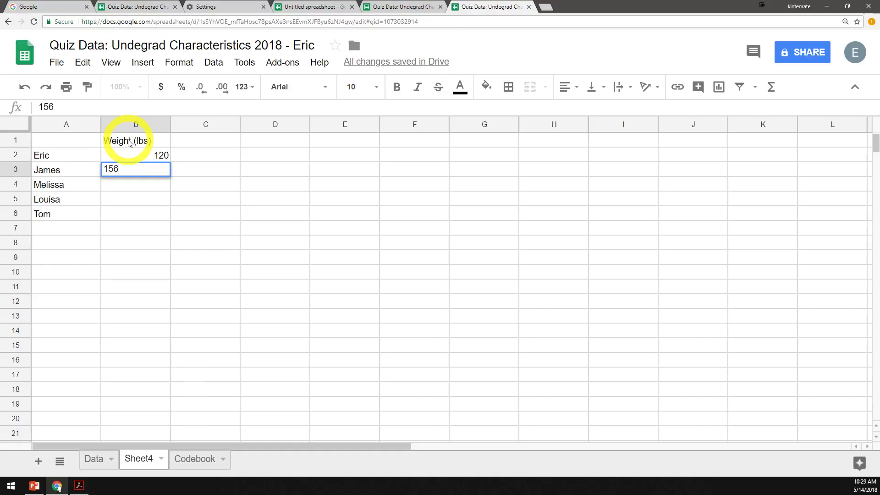
pyautogui.press('Return')
pyautogui.write('175')
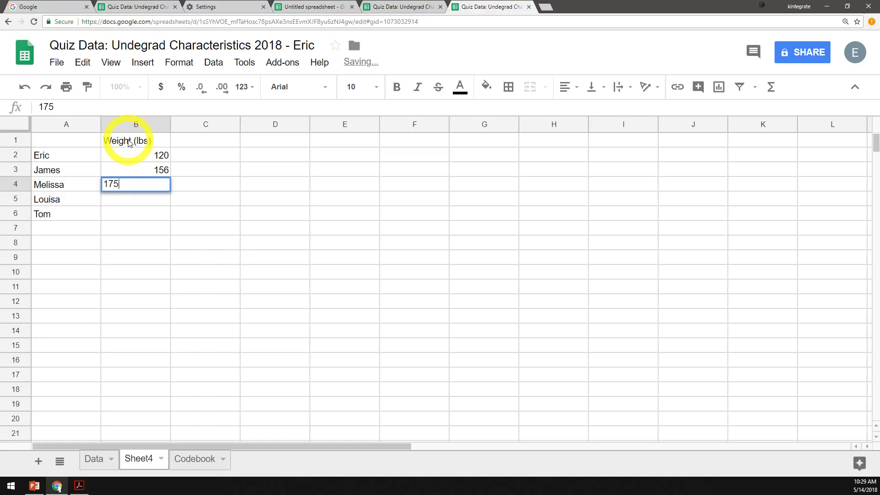
pyautogui.press('Return')
pyautogui.write('12')
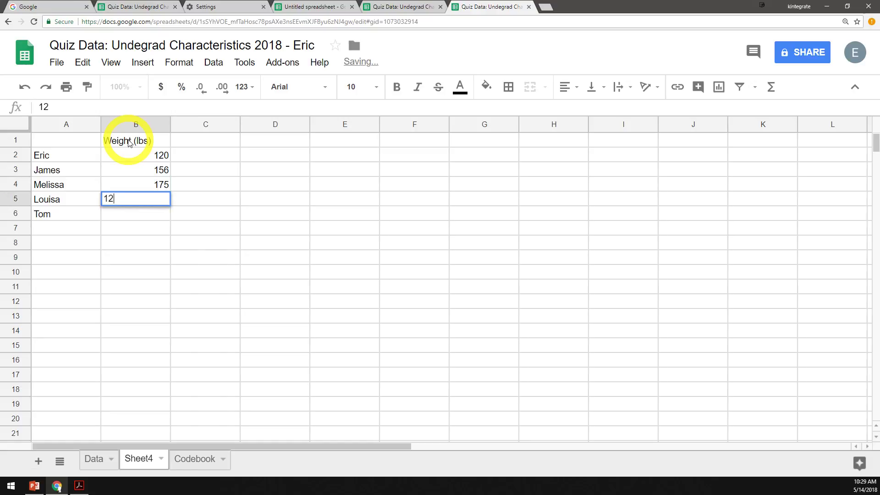
pyautogui.press('BackSpace')
pyautogui.write('27')
pyautogui.press('Return')
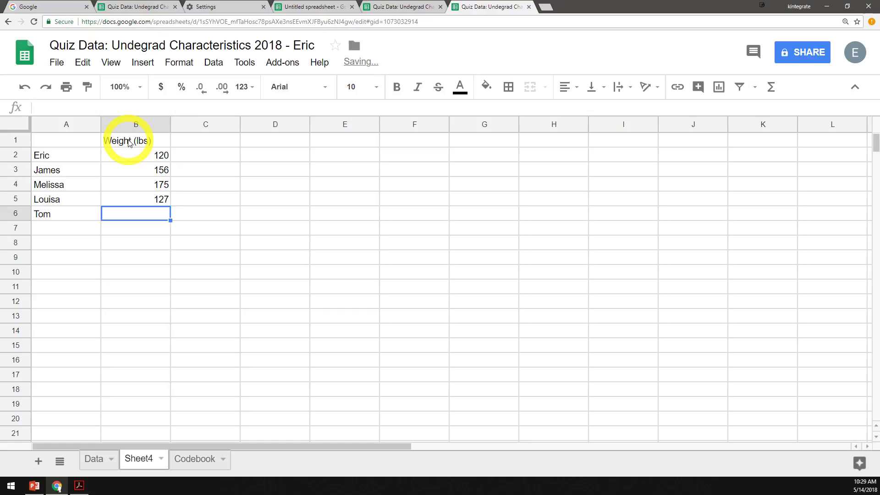
pyautogui.write('220')
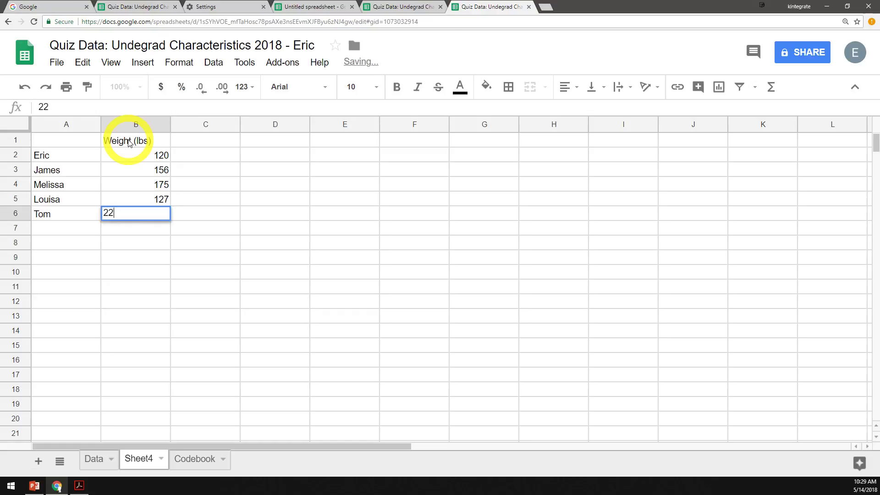
pyautogui.press('Return')
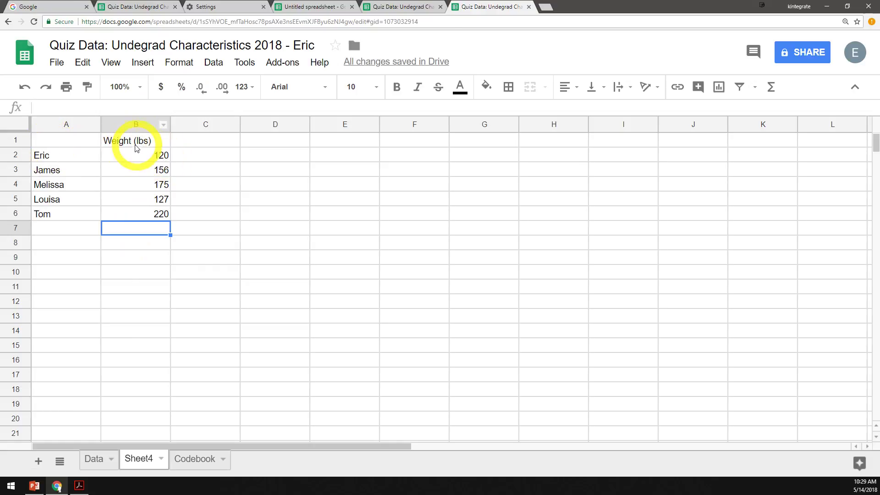
# Step: Highlight the names in A2:A6, the weights in B2:B5 and the header in B1 in turn, ending with the names selected
pyautogui.moveTo(58, 157); pyautogui.dragTo(69, 224)
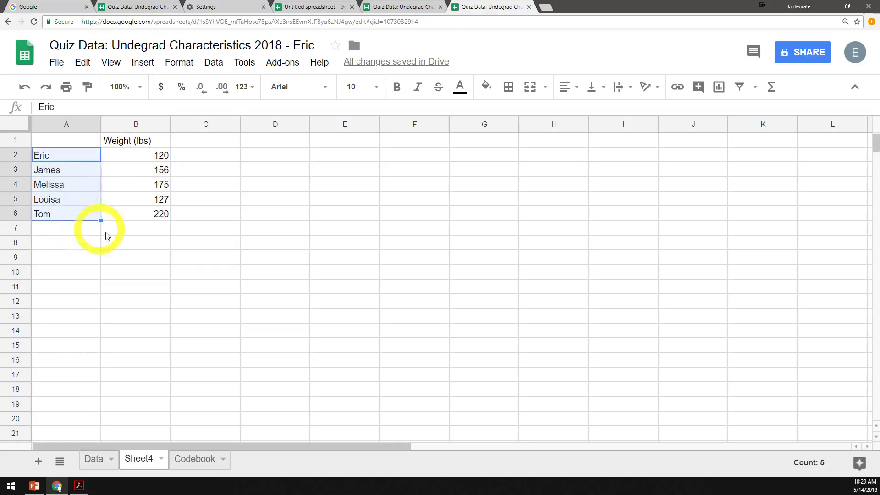
pyautogui.moveTo(145, 153); pyautogui.dragTo(158, 202)
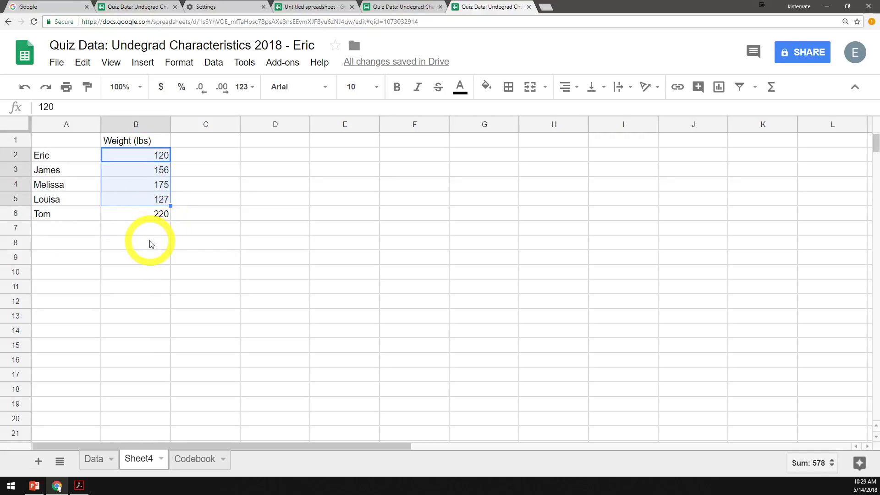
pyautogui.click(132, 158)
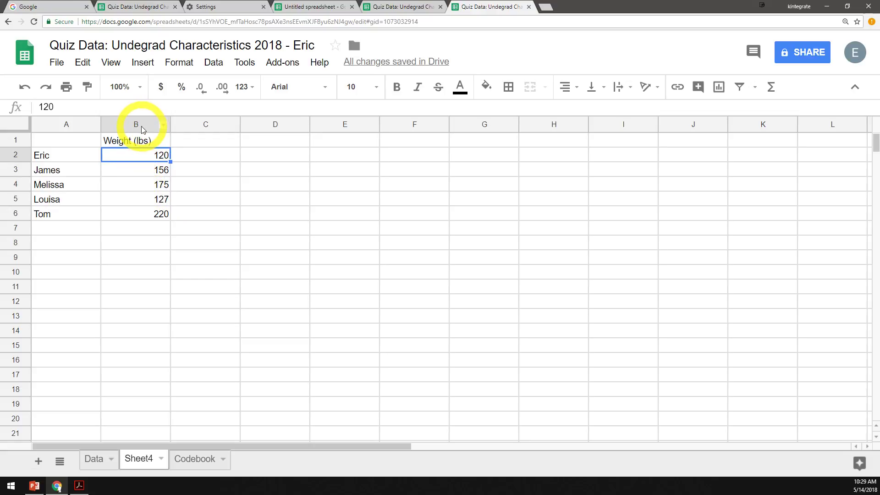
pyautogui.click(137, 139)
pyautogui.moveTo(72, 154); pyautogui.dragTo(67, 218)
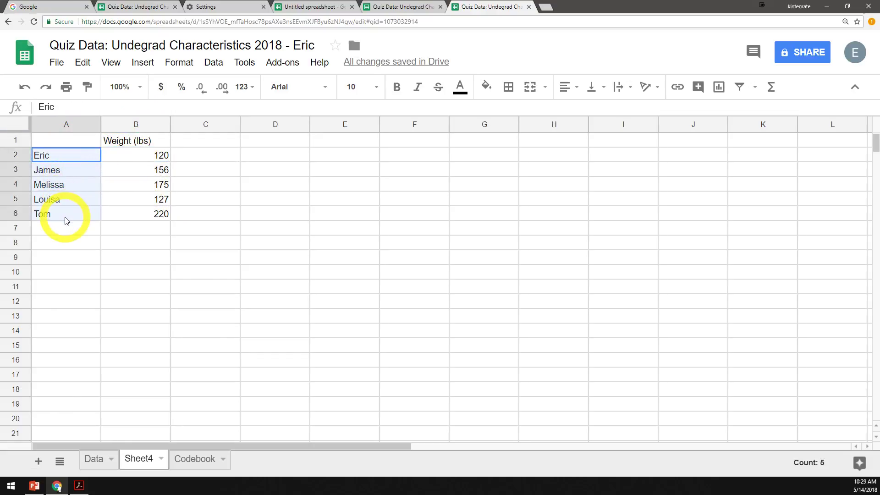
# Step: Enter the column header Height (inches) in cell C1
pyautogui.click(70, 157)
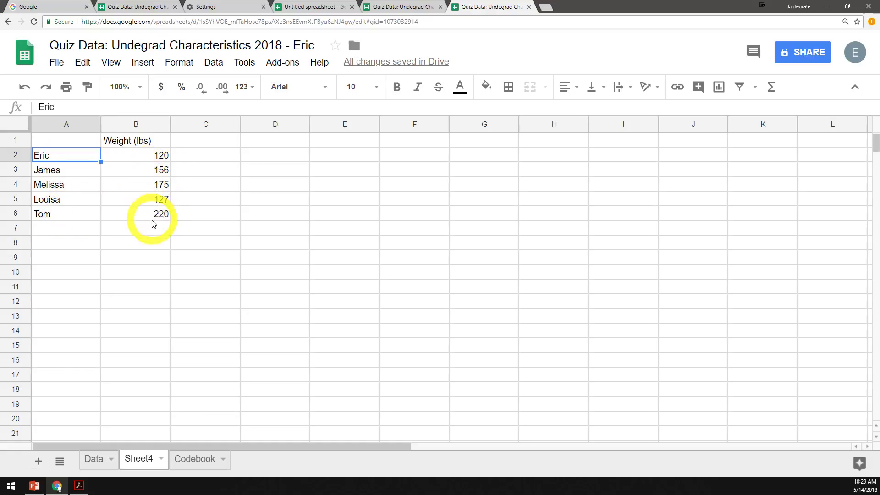
pyautogui.click(197, 141)
pyautogui.write('Height (inches')
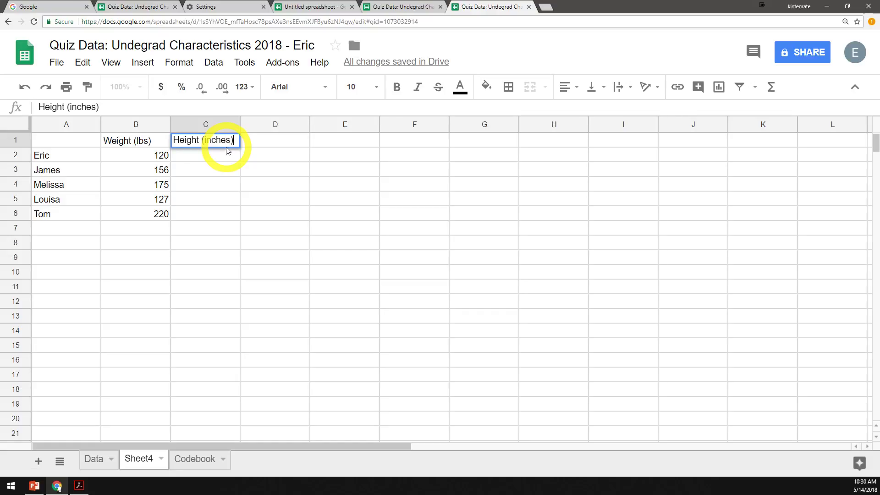
pyautogui.press('Return')
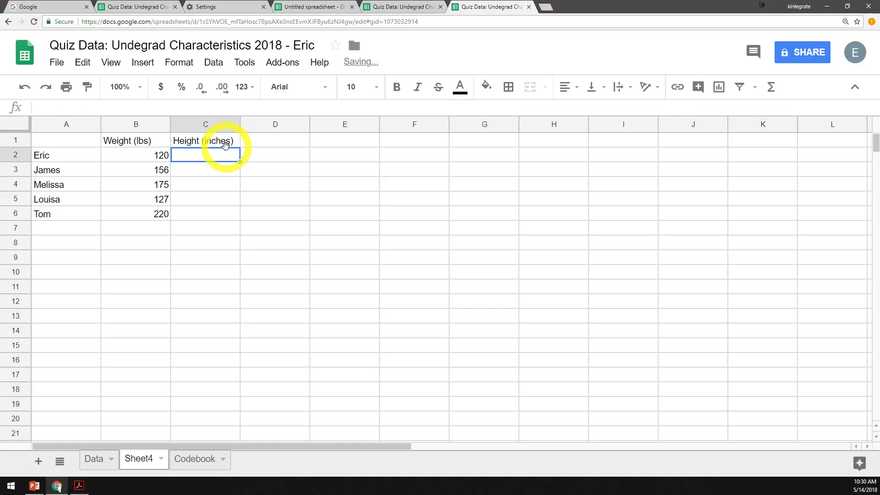
# Step: Enter the heights 56, 47, 62, 55 and 73 in cells C2 to C6 beside the weights
pyautogui.write('56')
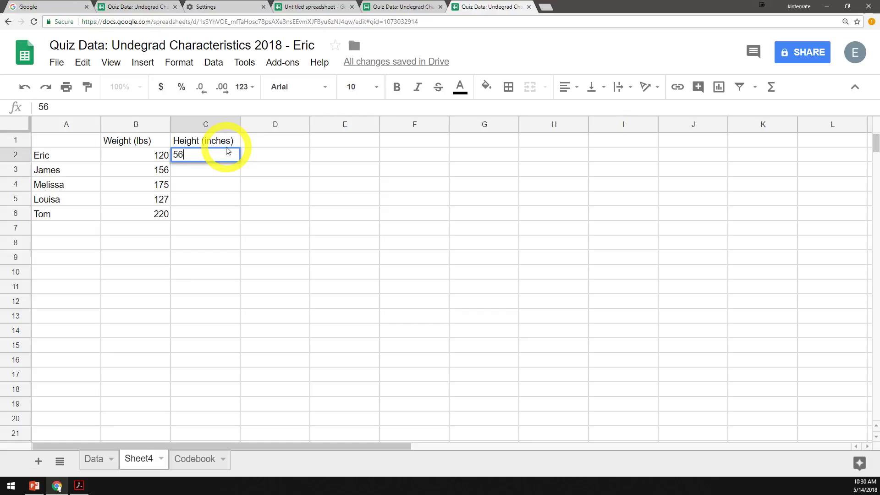
pyautogui.press('Return')
pyautogui.write('47')
pyautogui.press('Return')
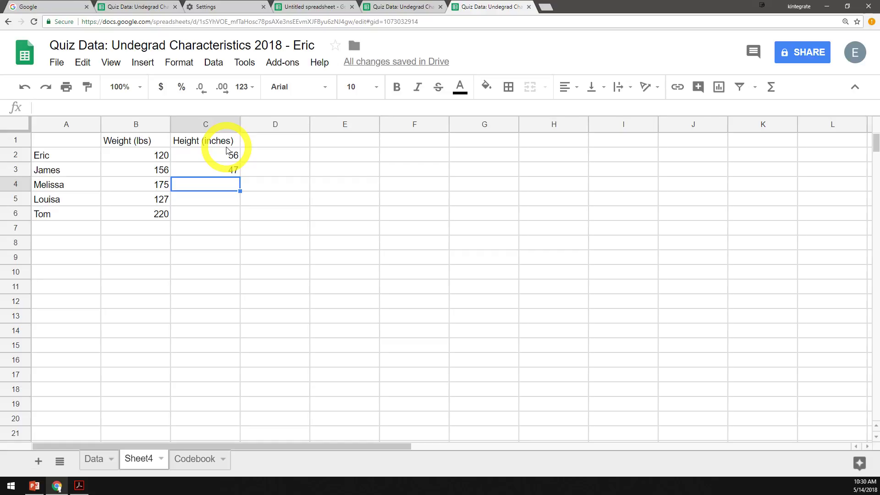
pyautogui.write('62')
pyautogui.press('Return')
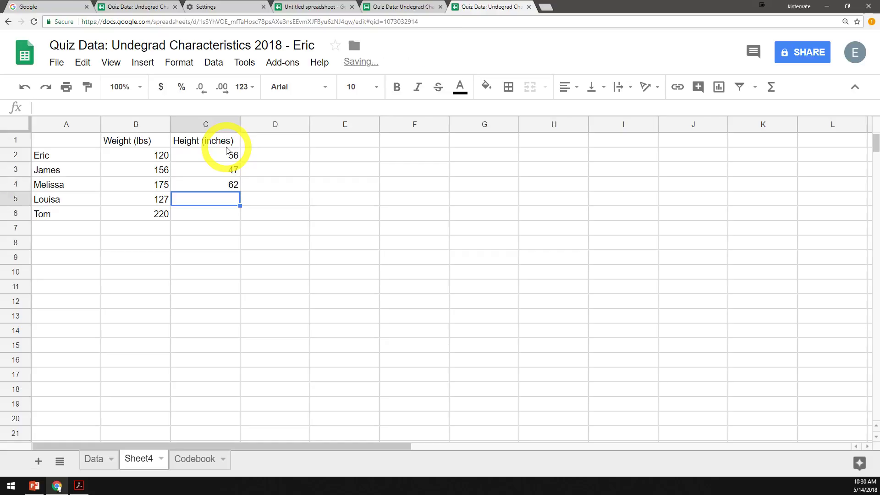
pyautogui.write('55')
pyautogui.press('Return')
pyautogui.write('1')
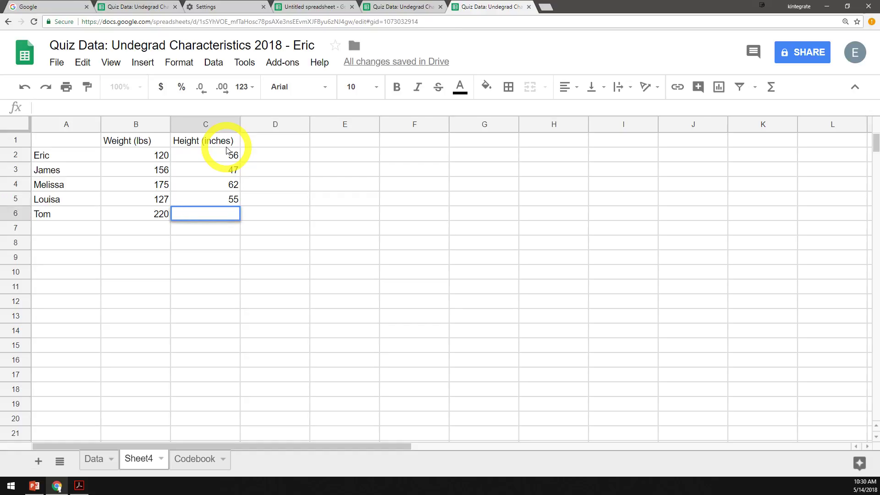
pyautogui.write('73')
pyautogui.press('Return')
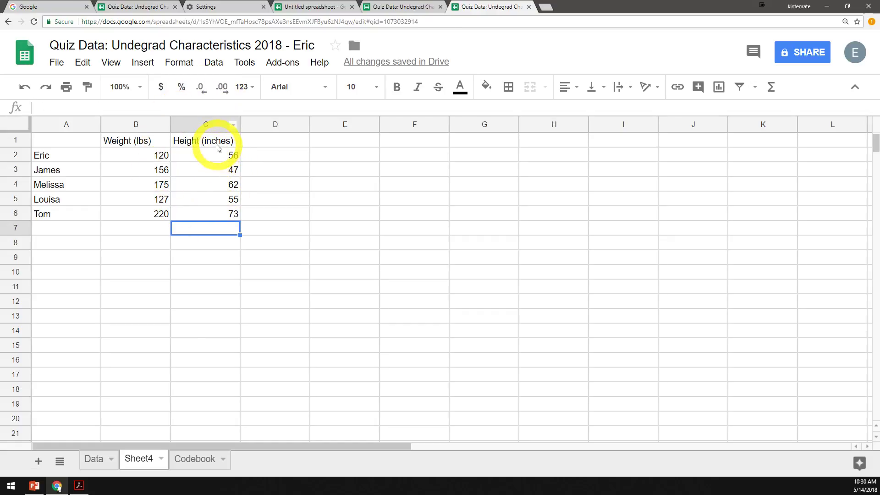
# Step: Highlight the height header in C1, the weights in B2:B6 and the first height in C2 in turn
pyautogui.click(230, 140)
pyautogui.moveTo(155, 158); pyautogui.dragTo(145, 214)
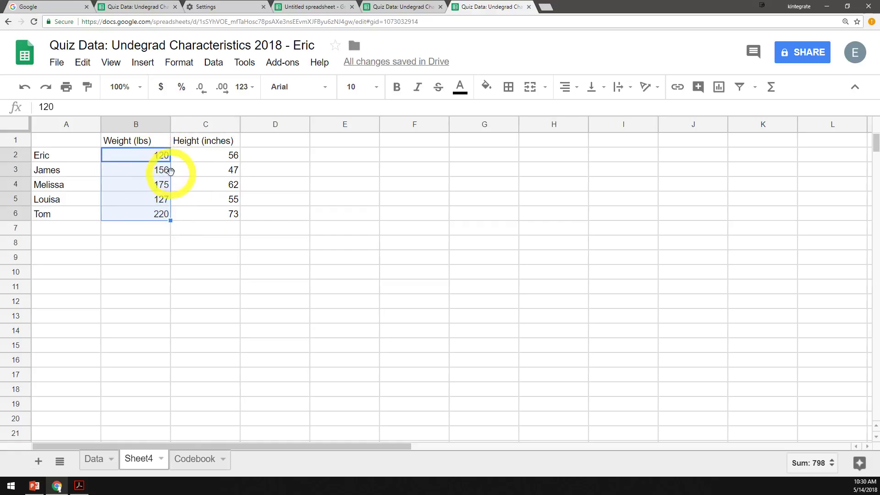
pyautogui.click(232, 155)
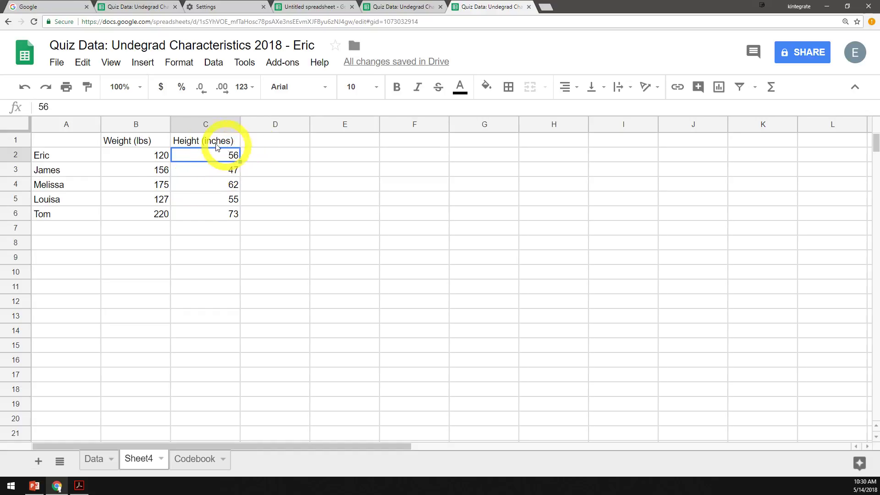
# Step: Enter 56 inches in cell C7 to try a height written together with its unit
pyautogui.click(233, 235)
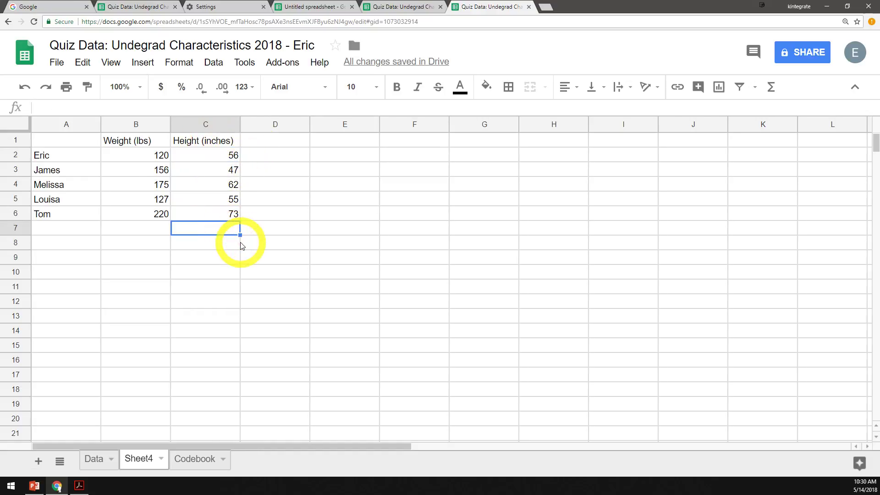
pyautogui.write('56 inches')
pyautogui.press('Return')
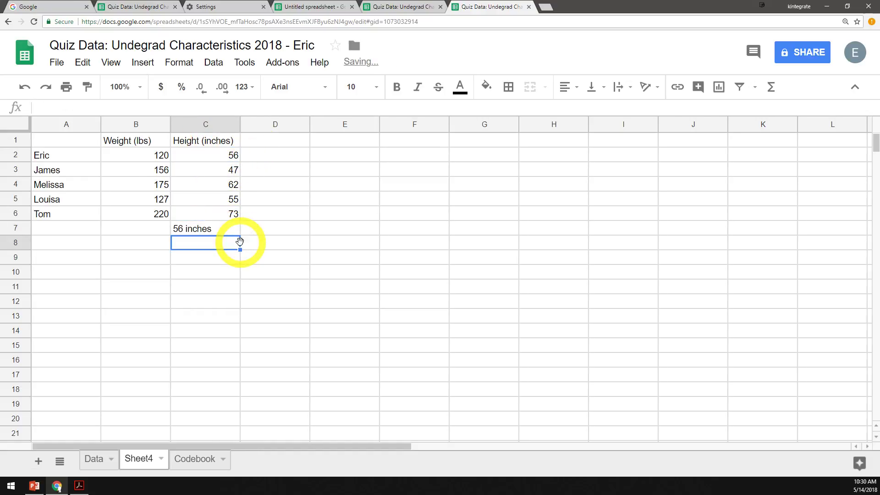
# Step: Delete the trial text from cell C7 so that the column holds only plain numbers
pyautogui.click(188, 227)
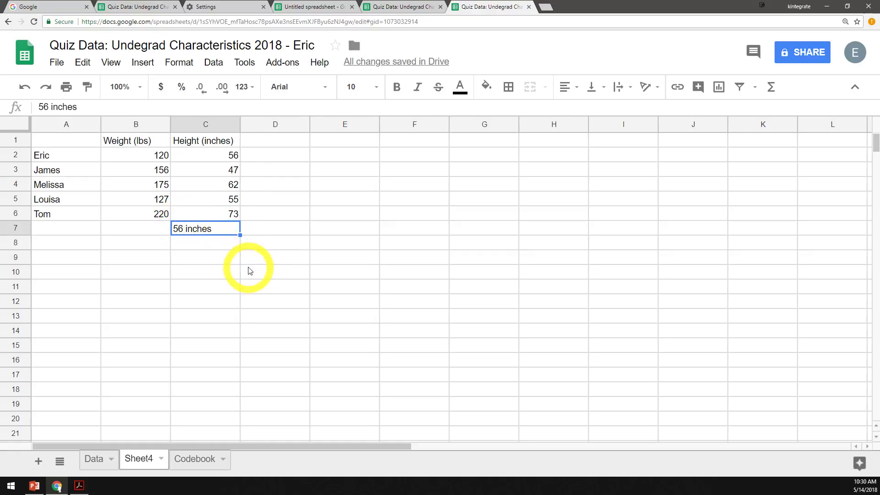
pyautogui.doubleClick(227, 230)
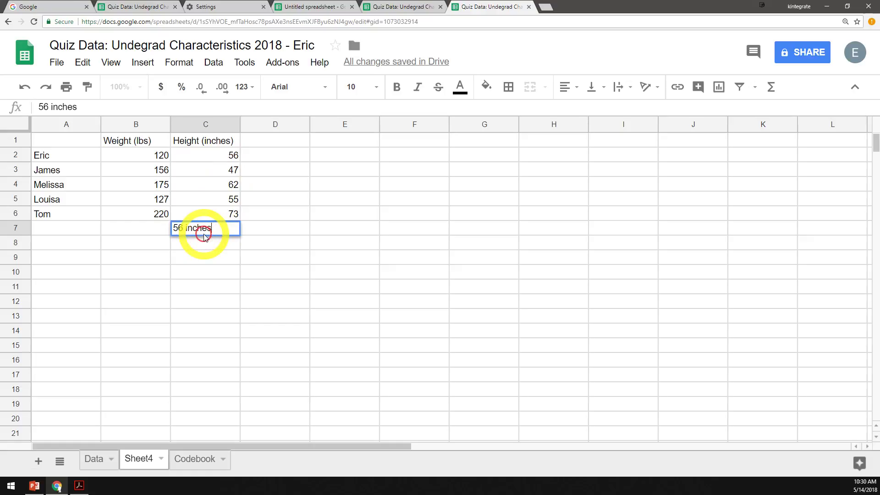
pyautogui.moveTo(214, 227); pyautogui.dragTo(181, 281)
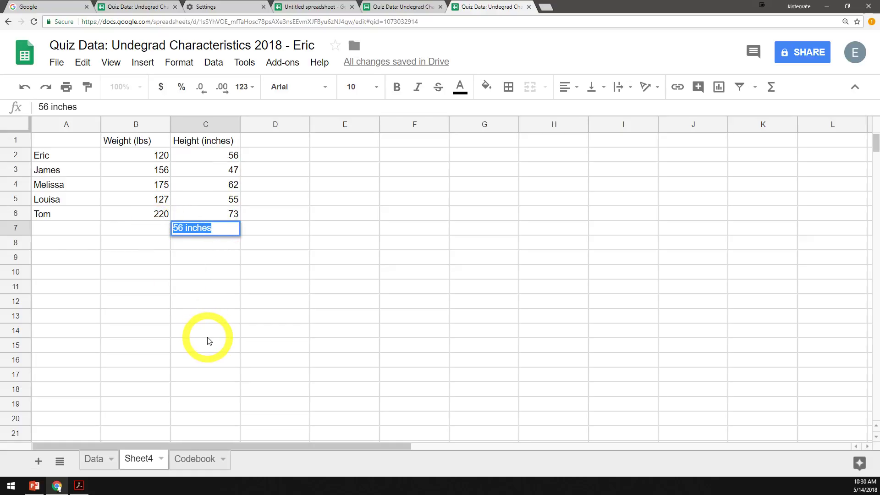
pyautogui.press('BackSpace')
pyautogui.click(219, 334)
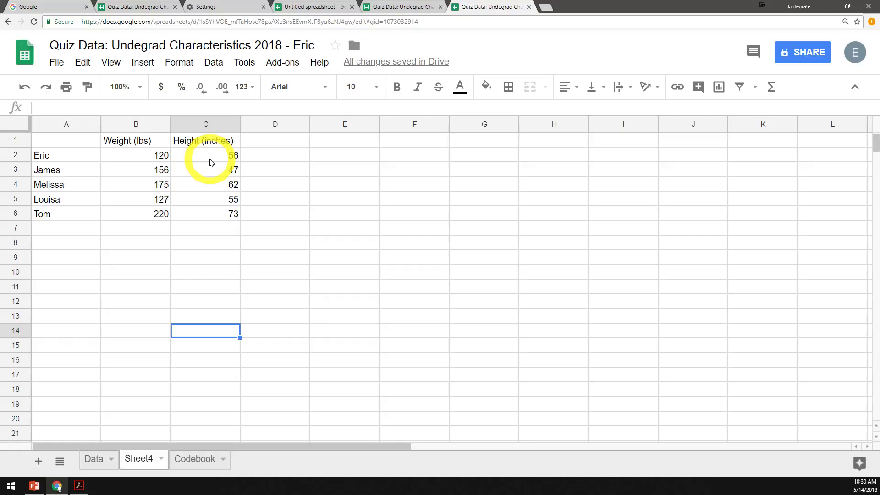
# Step: Enter the header Average Square Foot of House in cell D1 and the value 125.65482154 in cell D2
pyautogui.moveTo(234, 156); pyautogui.dragTo(208, 214)
pyautogui.click(268, 155)
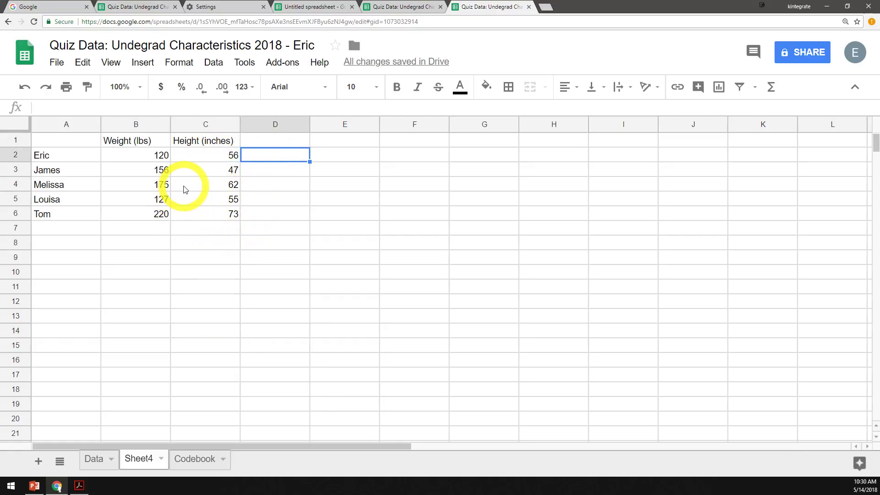
pyautogui.click(251, 146)
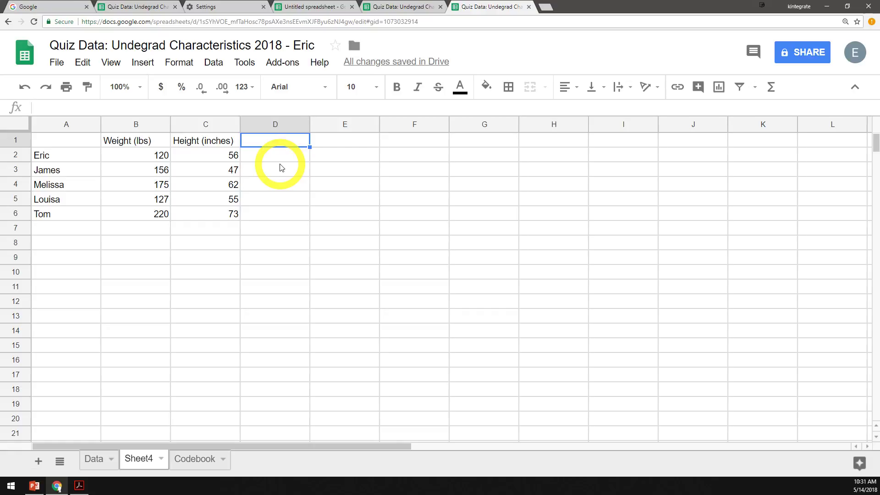
pyautogui.write('House')
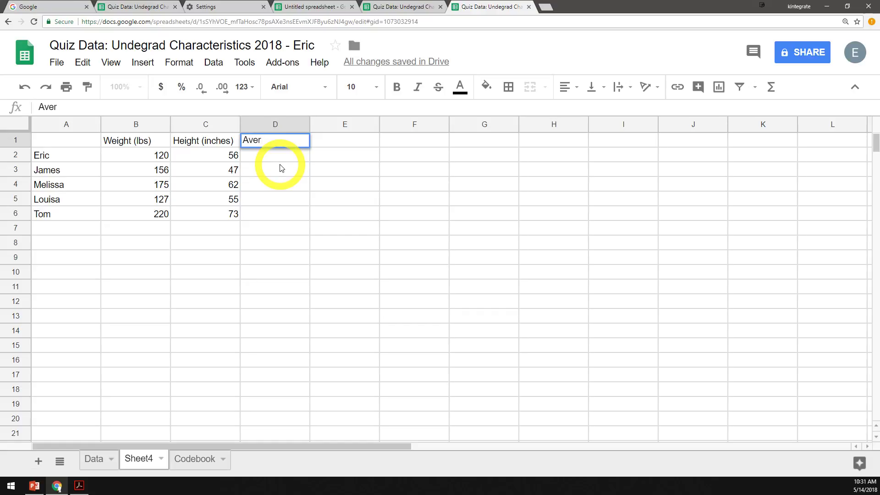
pyautogui.write('re Foot of House')
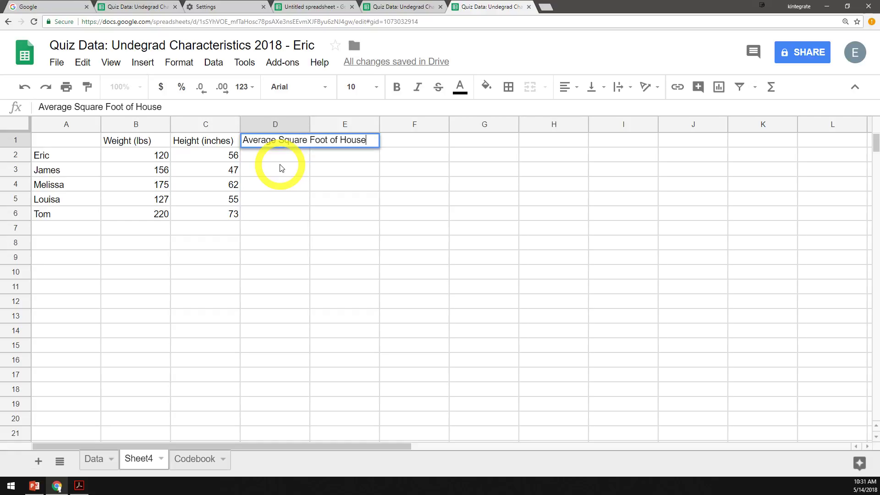
pyautogui.press('Return')
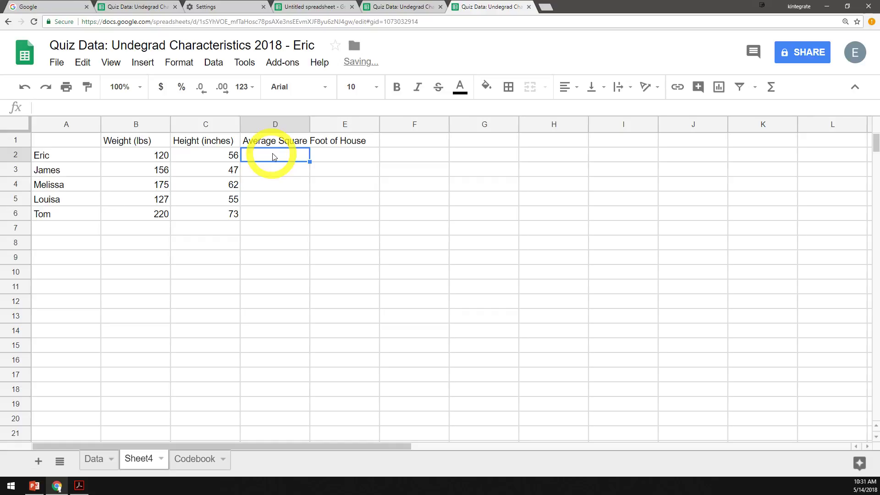
pyautogui.write('5.65482154')
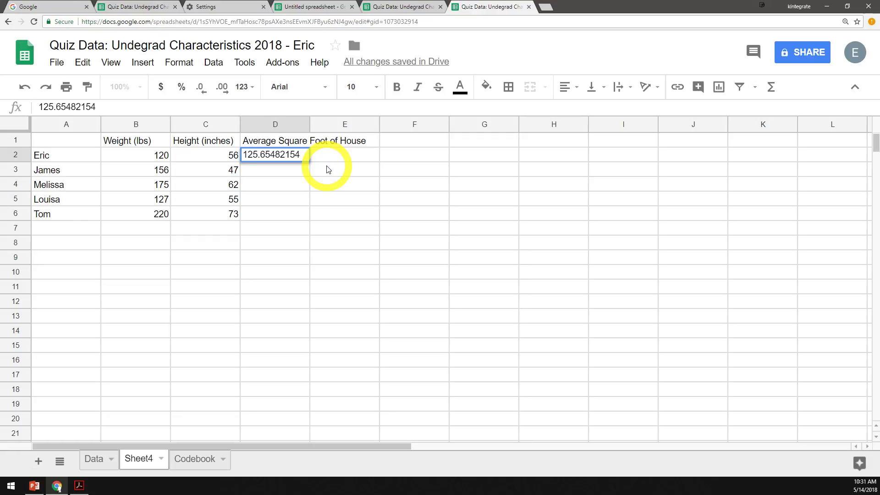
pyautogui.press('Return')
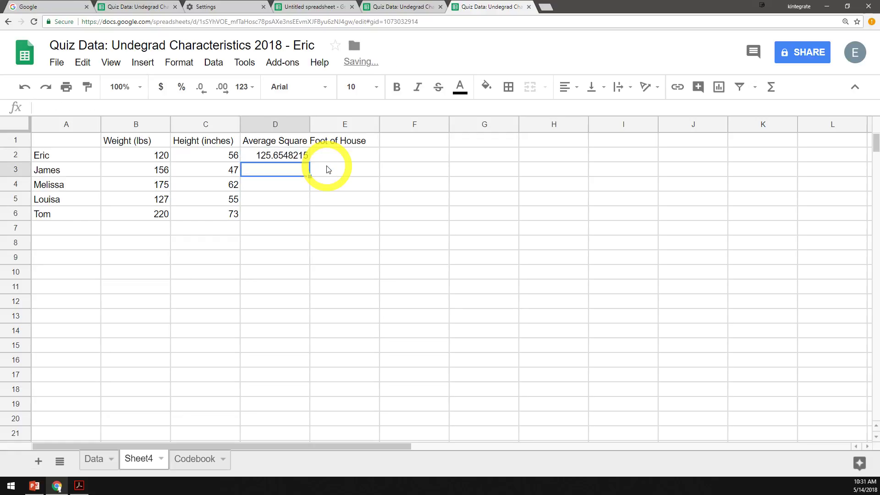
# Step: Reduce the decimals displayed for the house size in cell D2 to one place
pyautogui.click(255, 143)
pyautogui.click(253, 158)
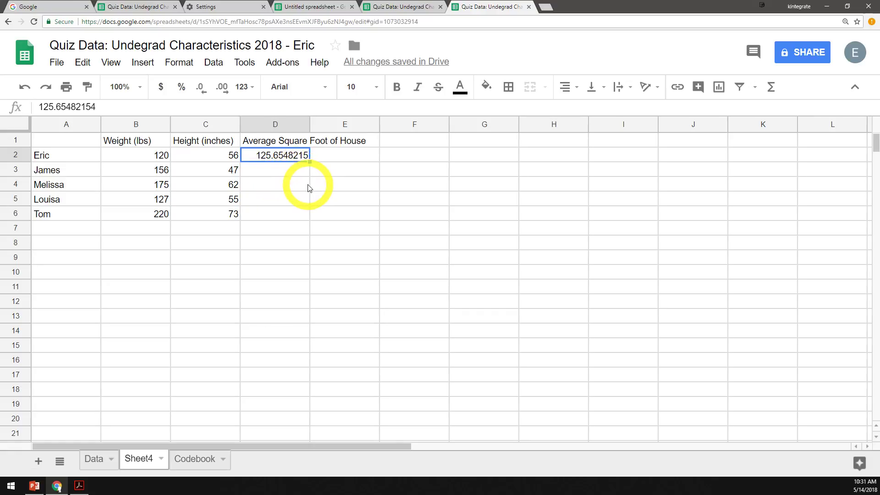
pyautogui.click(225, 91)
pyautogui.click(202, 90)
pyautogui.click(203, 91)
pyautogui.click(204, 92)
pyautogui.click(204, 92)
pyautogui.click(204, 92)
pyautogui.click(204, 92)
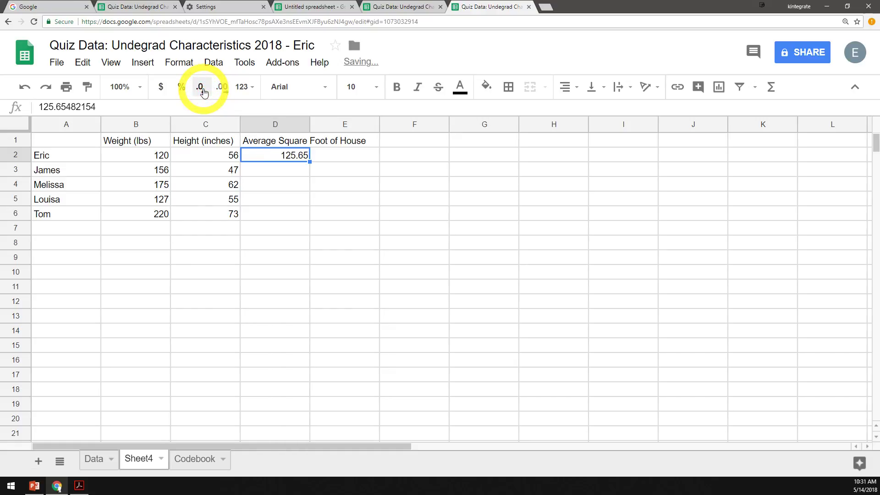
pyautogui.click(204, 92)
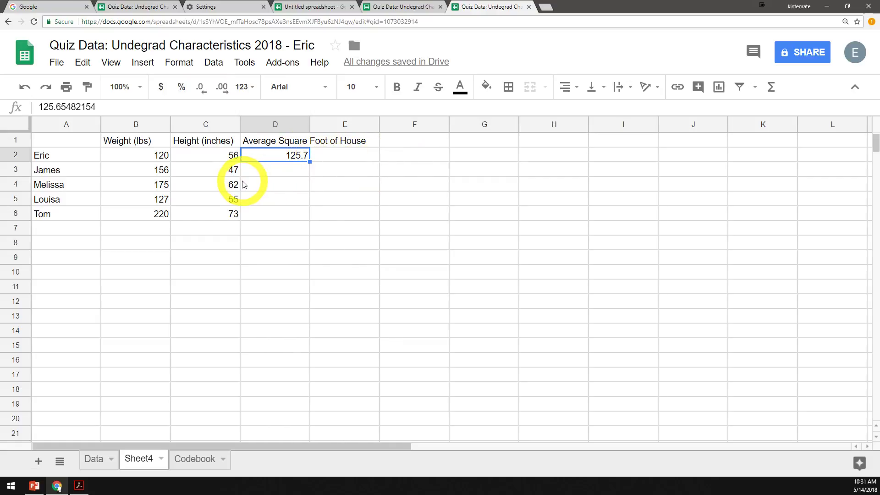
# Step: Increase the decimals displayed in cell D2 to eight places and highlight its full stored value
pyautogui.click(222, 87)
pyautogui.click(222, 87)
pyautogui.click(222, 87)
pyautogui.click(222, 87)
pyautogui.click(222, 87)
pyautogui.click(222, 87)
pyautogui.click(222, 87)
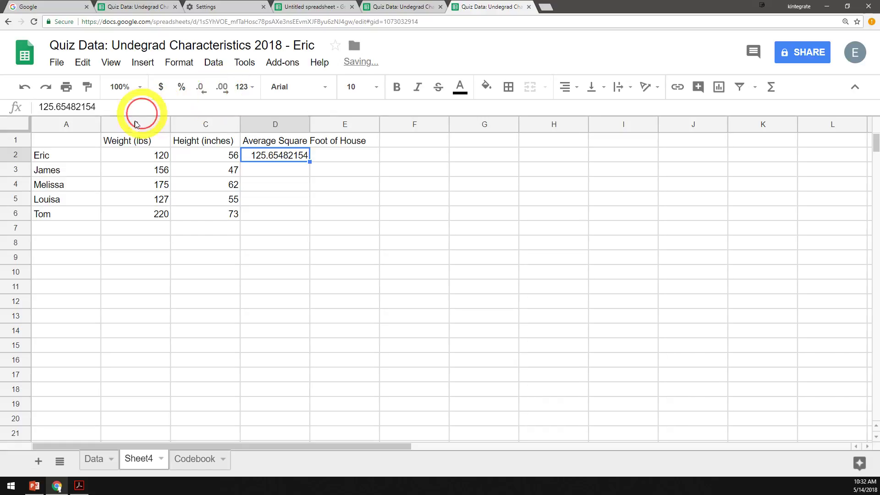
pyautogui.doubleClick(87, 108)
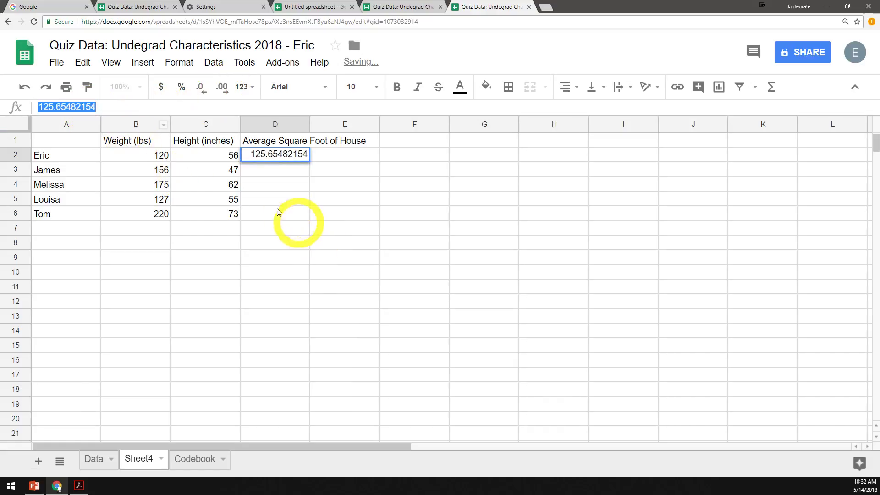
# Step: Display the height in cell C2 with four decimal places and reduce it back to a whole number
pyautogui.click(236, 155)
pyautogui.click(202, 92)
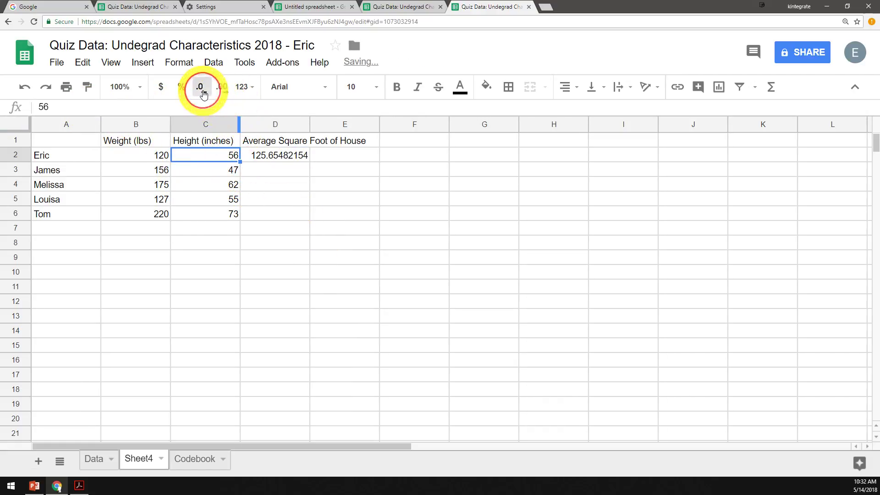
pyautogui.click(222, 87)
pyautogui.click(222, 87)
pyautogui.click(222, 87)
pyautogui.click(223, 87)
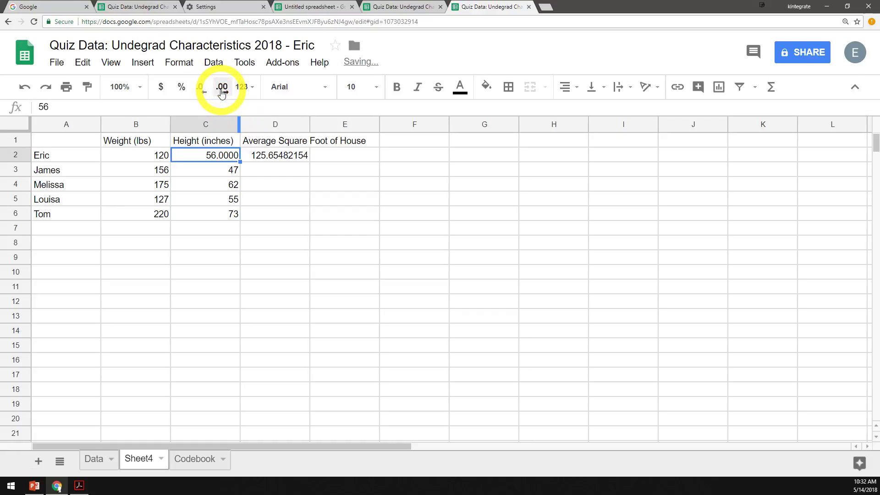
pyautogui.click(202, 89)
pyautogui.click(202, 90)
pyautogui.click(202, 90)
pyautogui.click(203, 89)
# Step: Format the height in cell C2 as a percentage with two decimal places
pyautogui.click(222, 87)
pyautogui.click(188, 88)
pyautogui.click(200, 90)
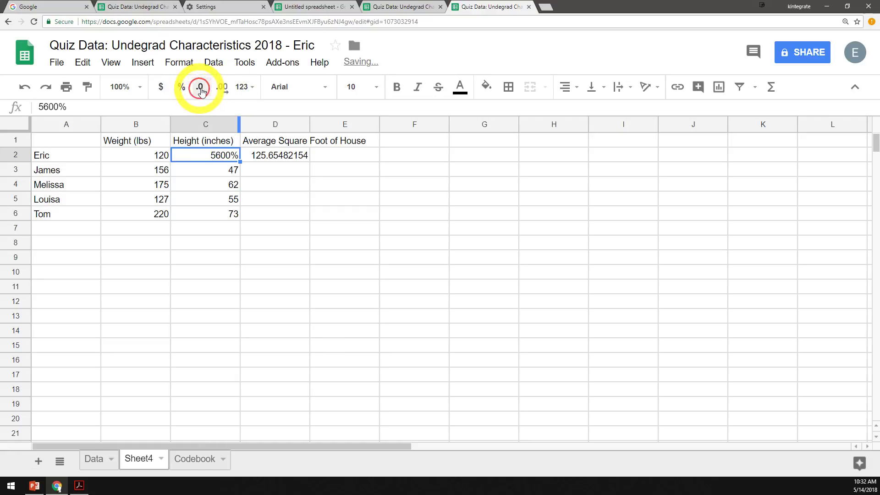
pyautogui.click(181, 88)
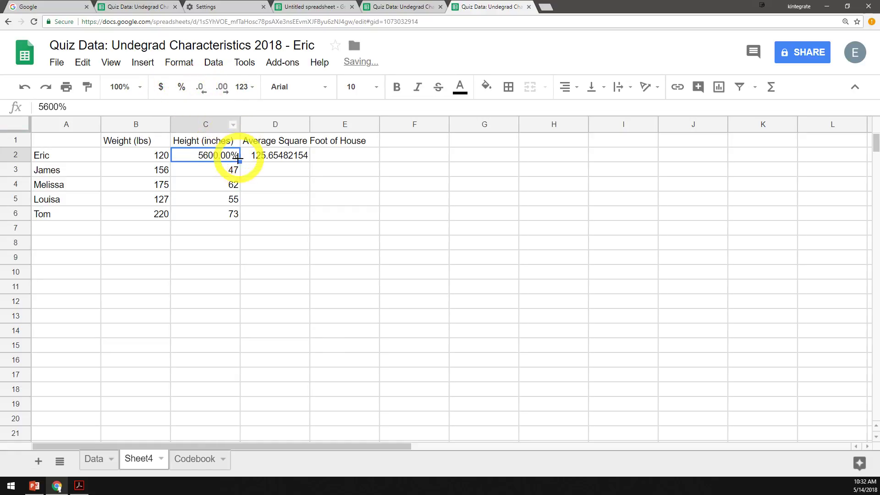
# Step: Try the currency format on the height in cell C2 and reset its number format to Automatic
pyautogui.click(164, 90)
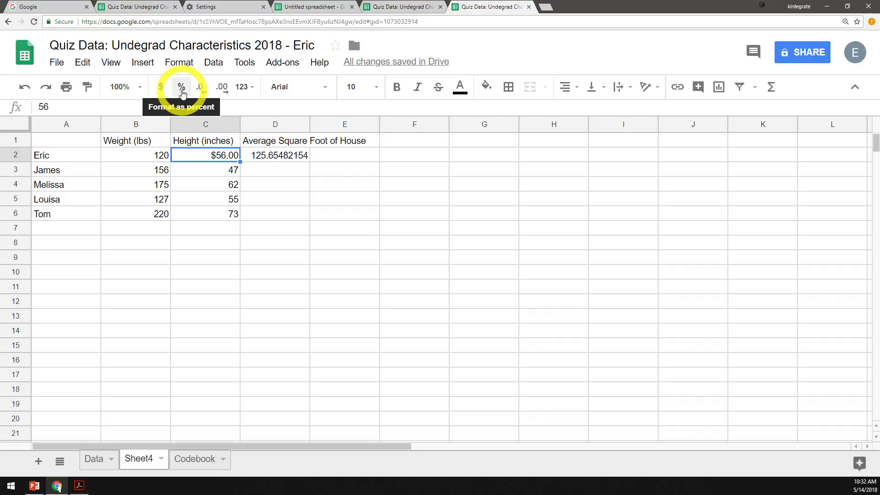
pyautogui.click(245, 87)
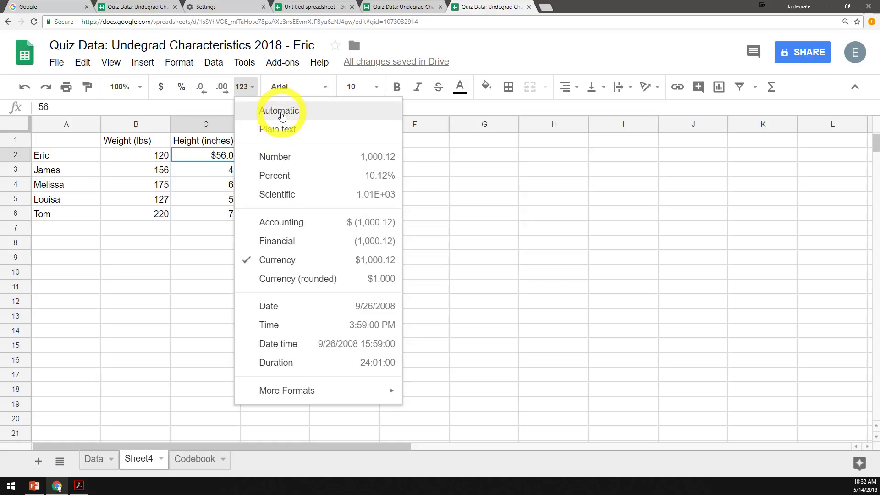
pyautogui.click(281, 111)
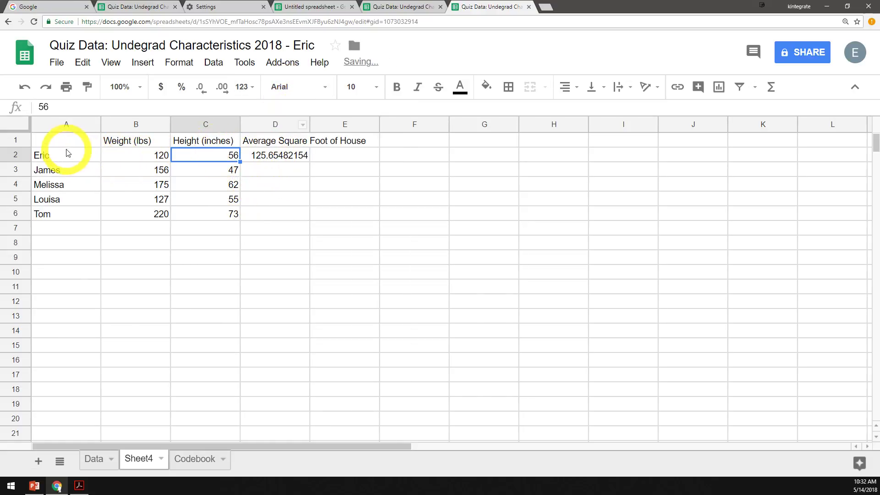
# Step: Format the names in cells A2:A5 as plain text
pyautogui.moveTo(64, 154); pyautogui.dragTo(68, 198)
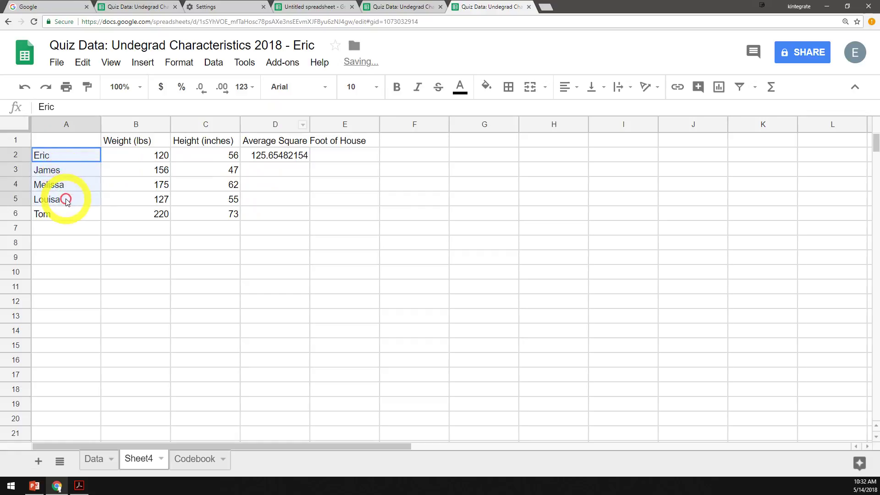
pyautogui.click(250, 90)
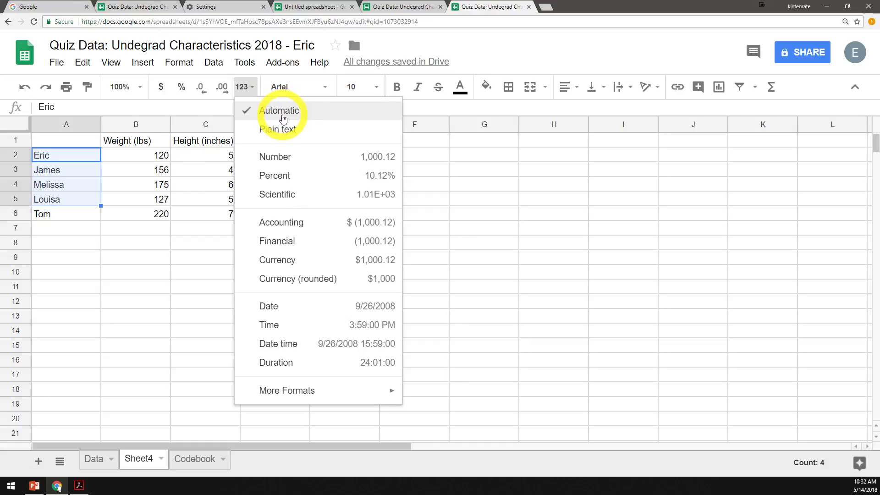
pyautogui.click(285, 133)
pyautogui.click(174, 231)
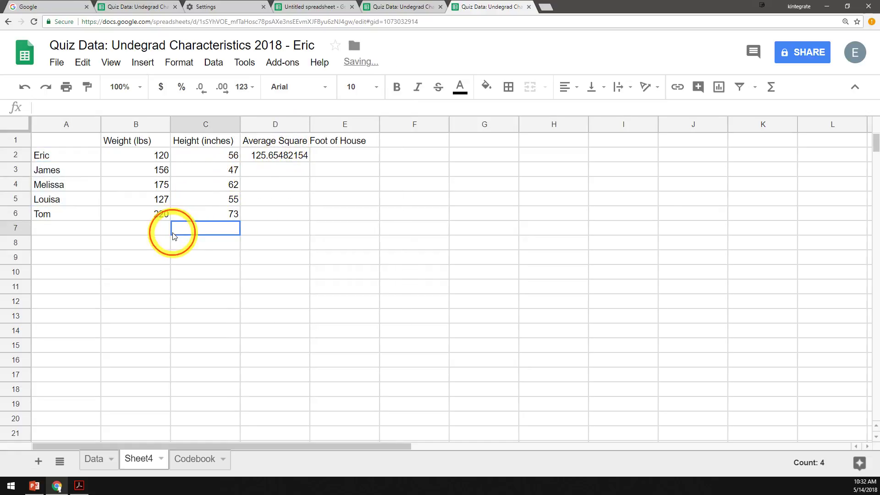
pyautogui.click(64, 159)
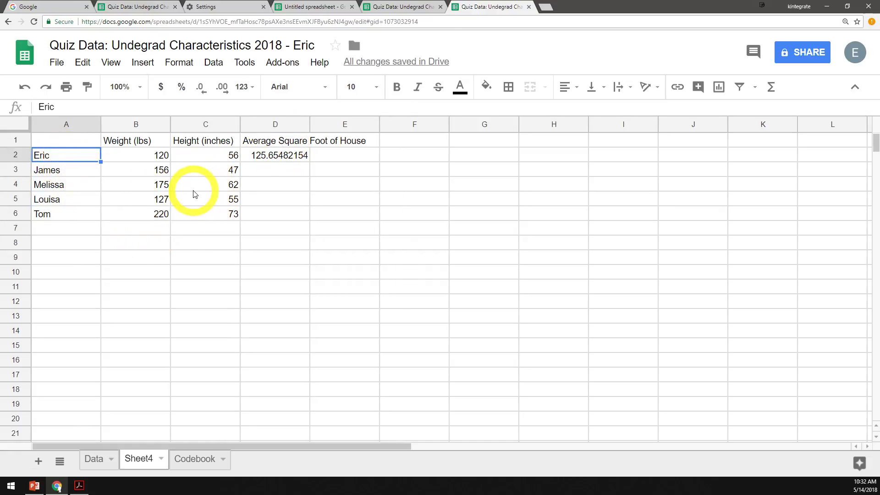
pyautogui.click(284, 155)
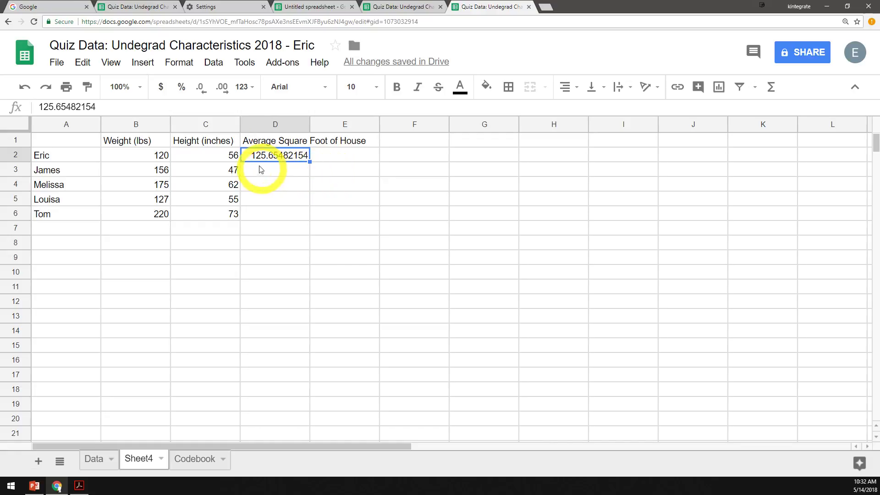
# Step: Make the heights in C2:C6 bold and italic with a yellow fill
pyautogui.moveTo(213, 155); pyautogui.dragTo(218, 215)
pyautogui.click(397, 86)
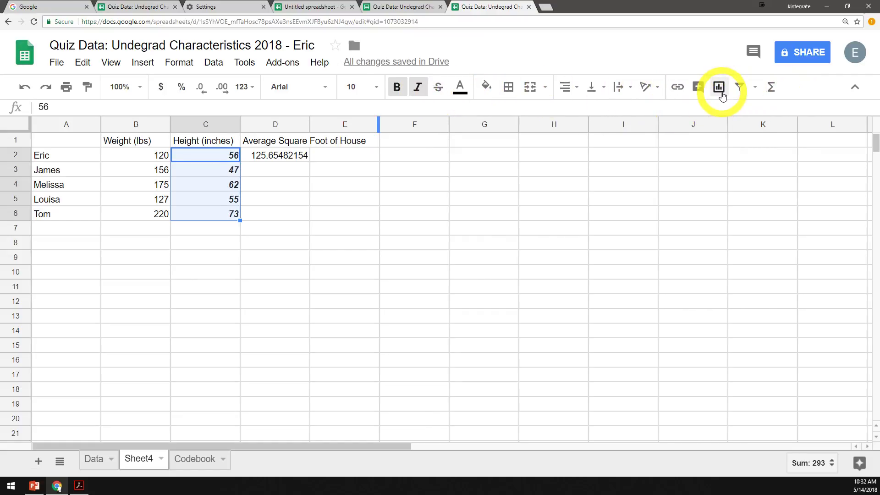
pyautogui.click(490, 97)
pyautogui.click(528, 145)
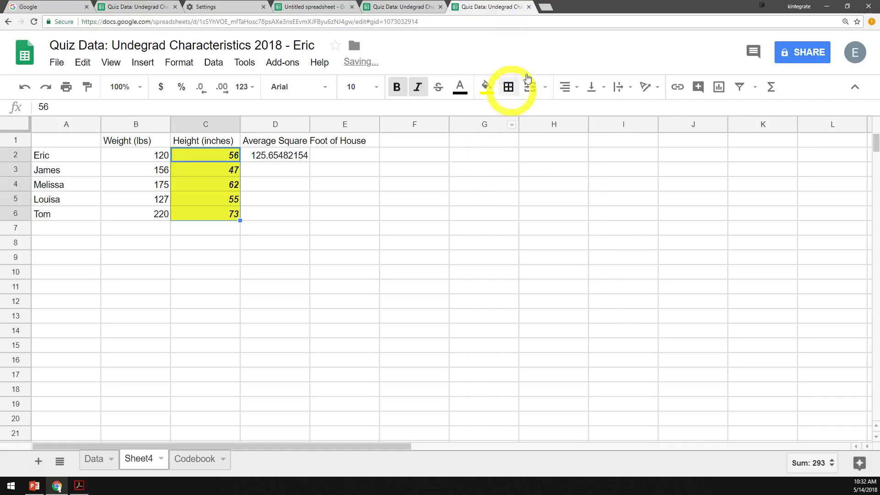
# Step: Add an outer border around the heights in C2:C6
pyautogui.click(510, 88)
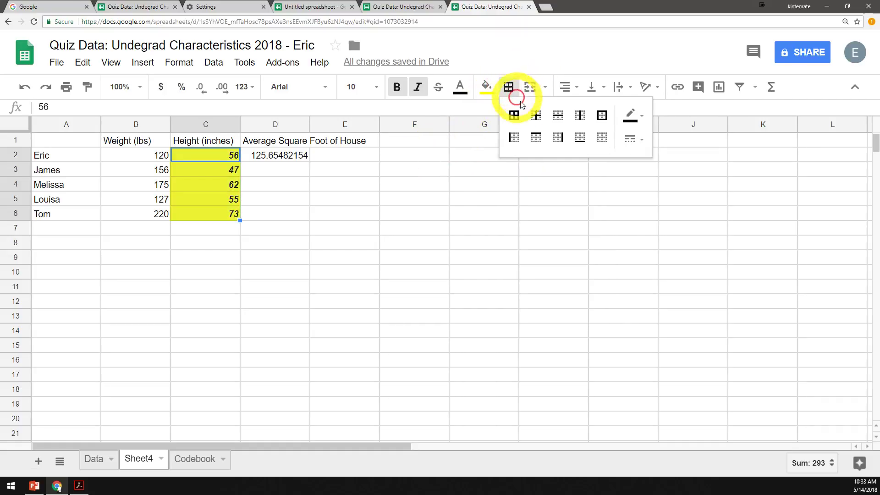
pyautogui.click(601, 115)
pyautogui.click(418, 219)
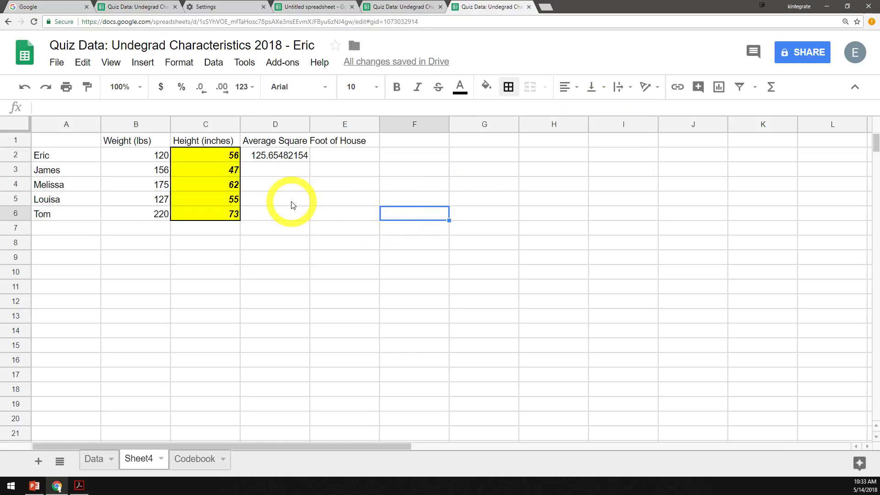
# Step: Delete the Average Square Foot of House column, column D
pyautogui.click(82, 62)
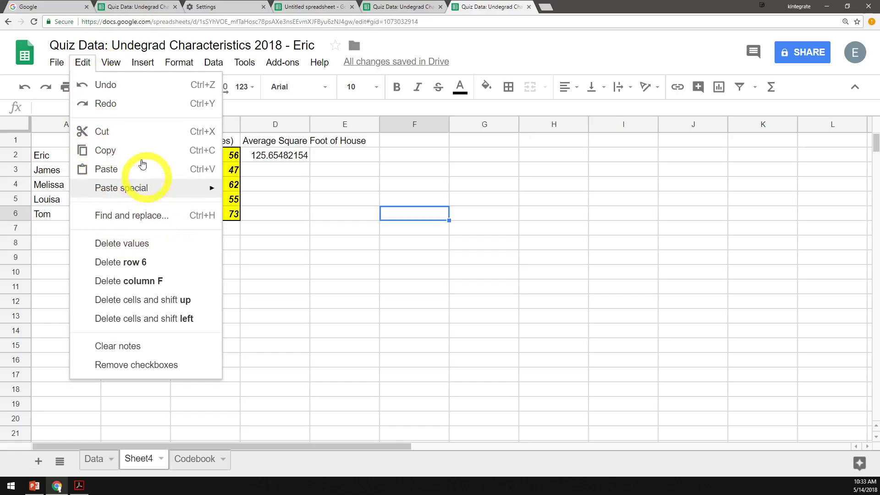
pyautogui.click(324, 290)
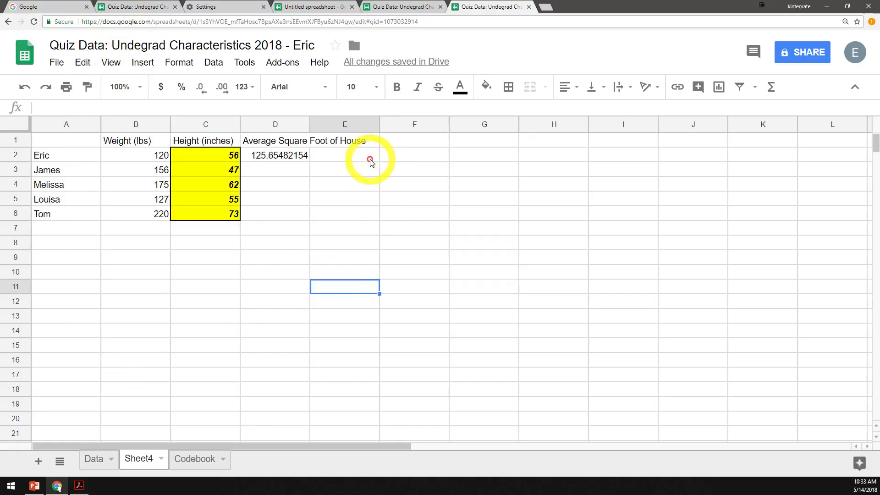
pyautogui.click(286, 123)
pyautogui.rightClick(286, 123)
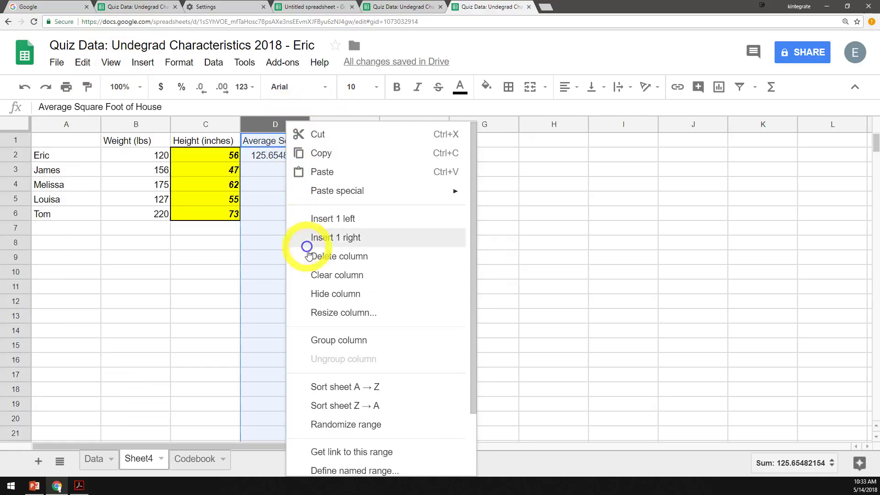
pyautogui.click(263, 128)
pyautogui.rightClick(266, 130)
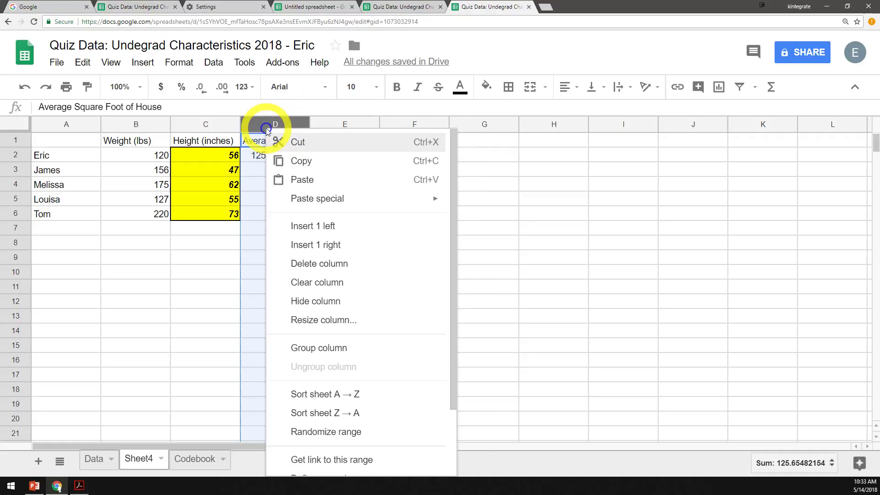
pyautogui.click(302, 271)
pyautogui.click(345, 172)
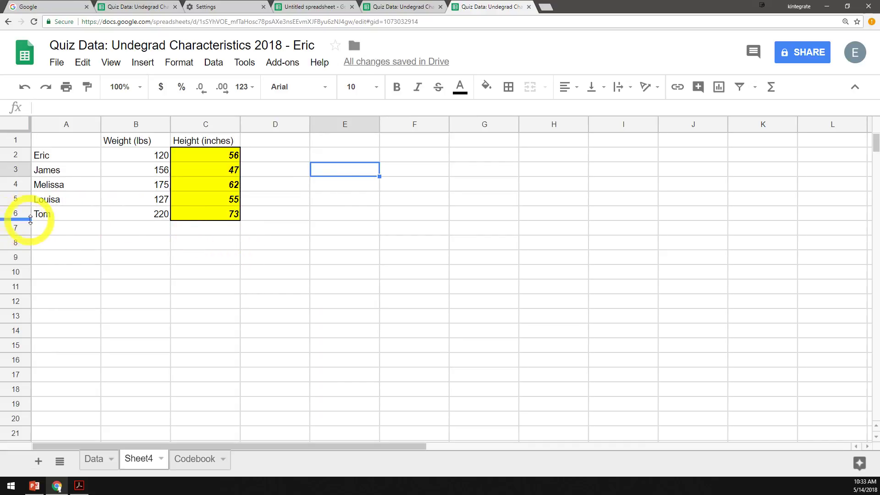
# Step: Delete the last person's cells A6:C6, shifting the remaining cells up
pyautogui.click(73, 219)
pyautogui.moveTo(73, 219); pyautogui.dragTo(220, 219)
pyautogui.moveTo(65, 219); pyautogui.dragTo(204, 222)
pyautogui.rightClick(202, 219)
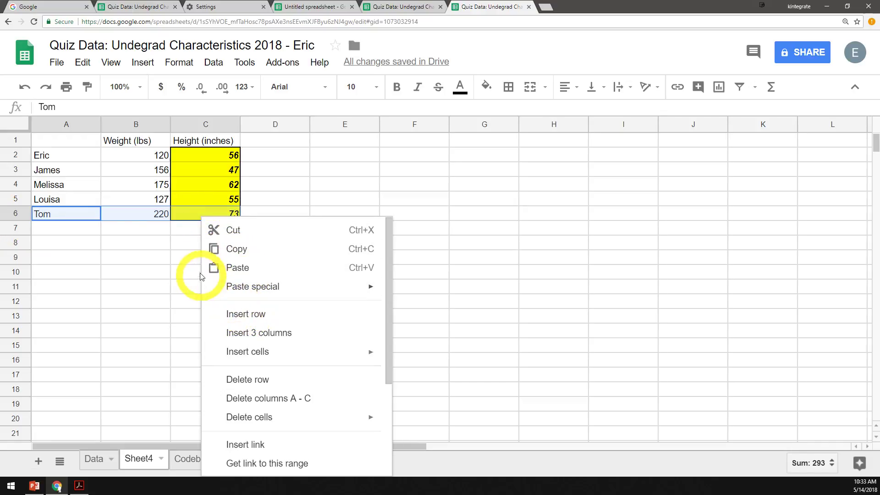
pyautogui.moveTo(80, 215)
pyautogui.mouseDown()
pyautogui.moveTo(64, 219)
pyautogui.moveTo(190, 230)
pyautogui.moveTo(218, 218)
pyautogui.mouseUp()
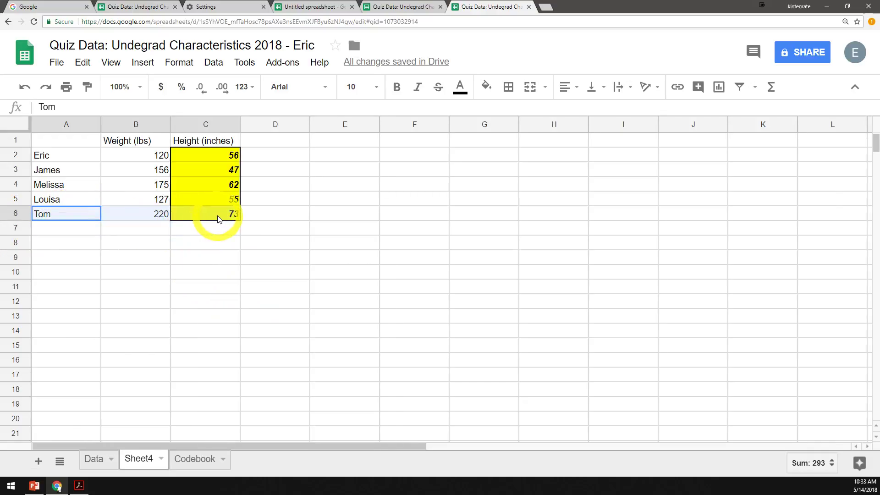
pyautogui.rightClick(217, 214)
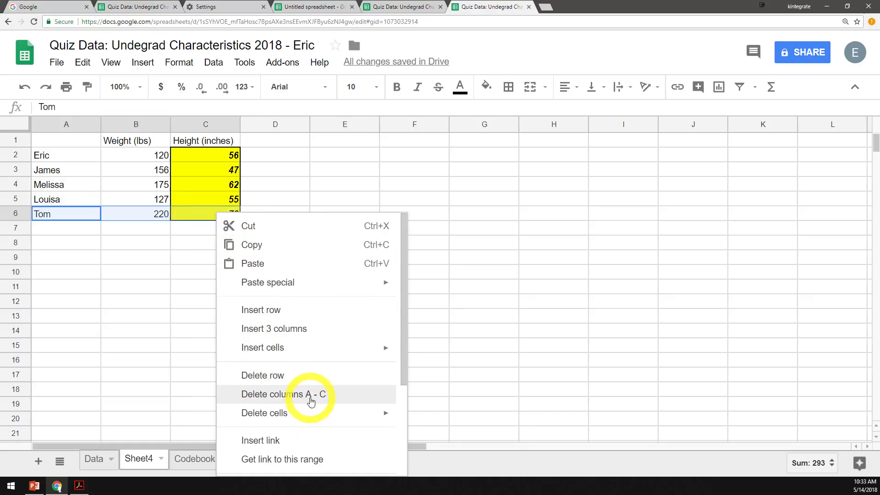
pyautogui.moveTo(314, 412)
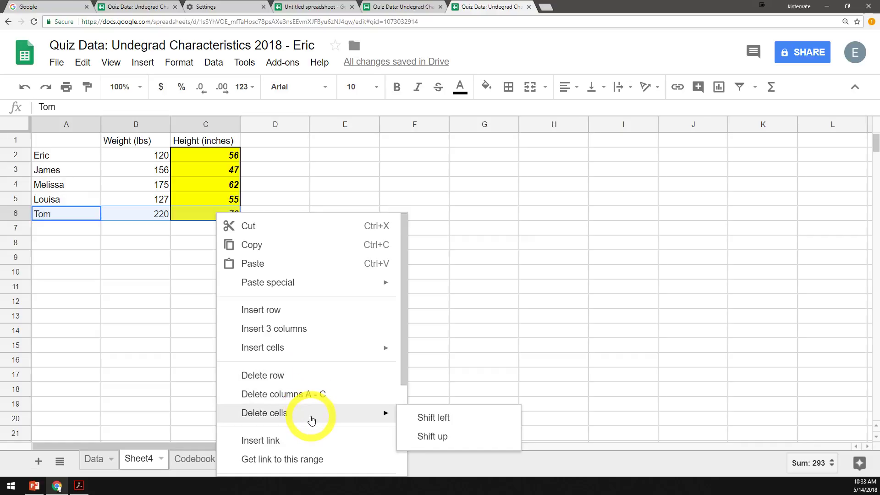
pyautogui.click(446, 438)
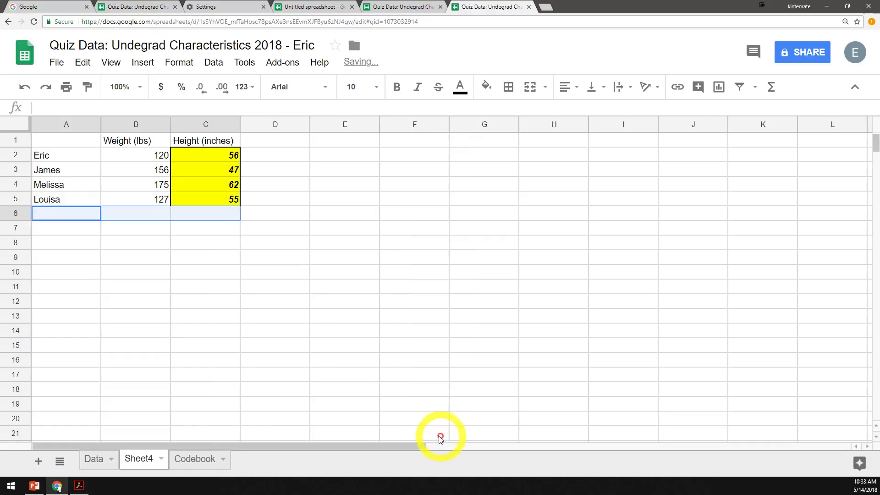
pyautogui.click(179, 245)
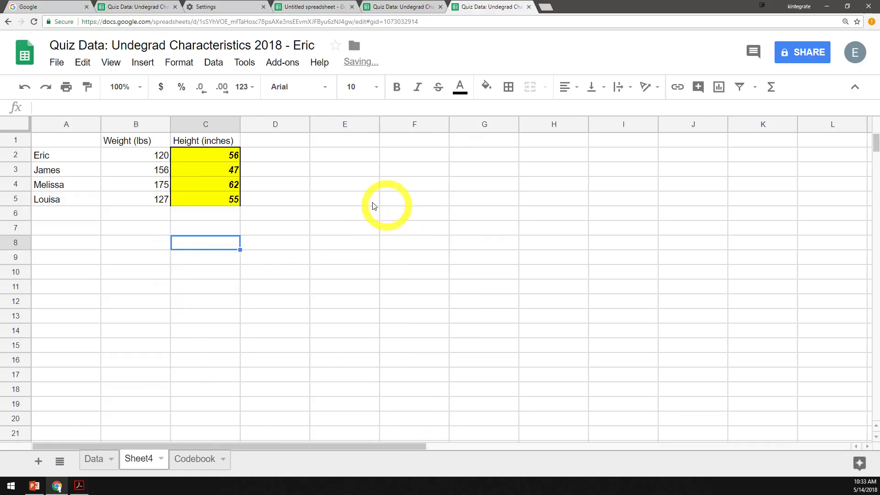
pyautogui.click(336, 196)
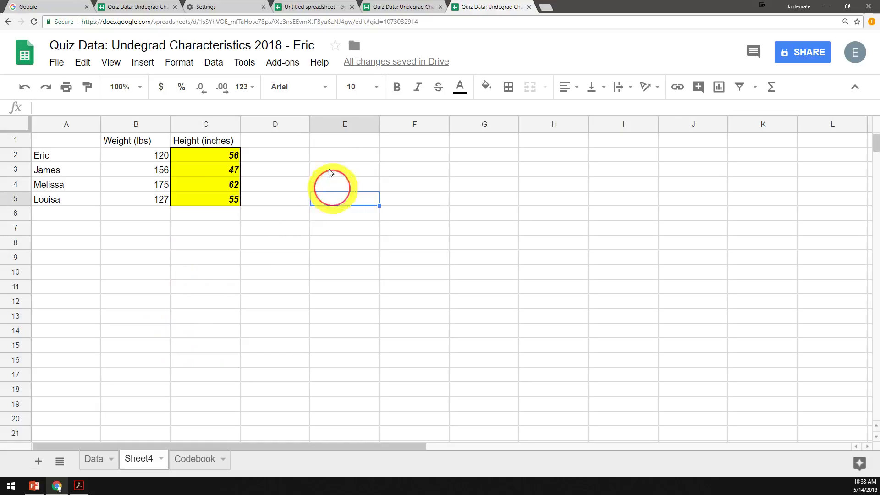
pyautogui.click(257, 244)
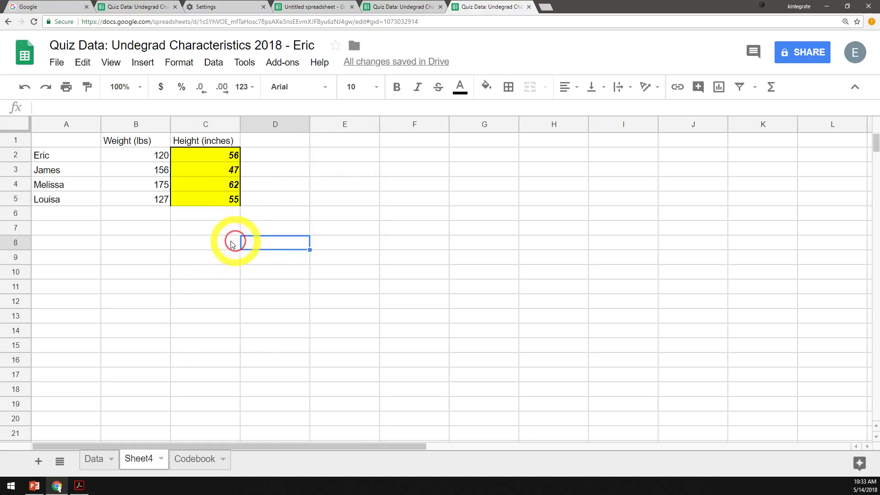
pyautogui.click(182, 232)
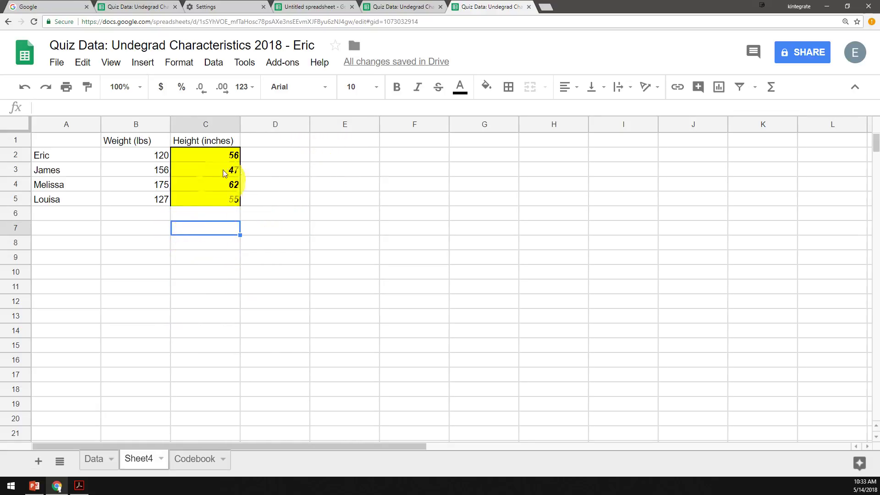
# Step: Fill the formatted heights in C2:C5 across into cells D2:D5
pyautogui.moveTo(226, 154); pyautogui.dragTo(224, 200)
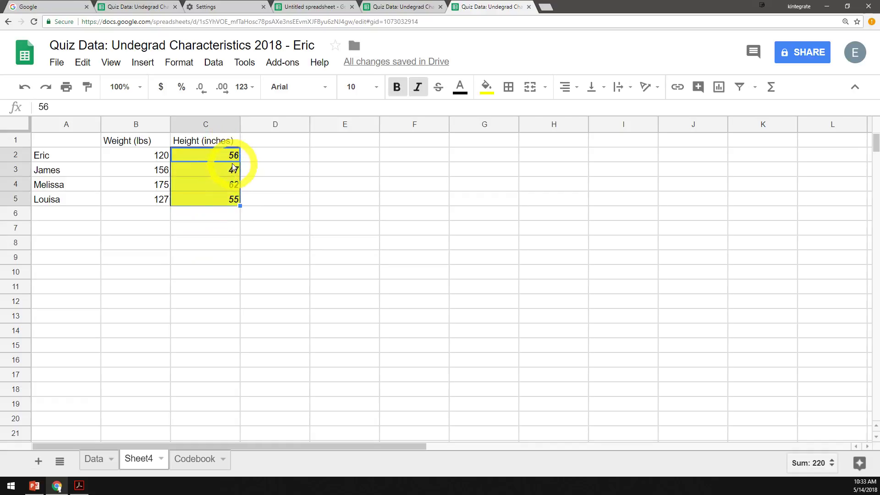
pyautogui.click(260, 160)
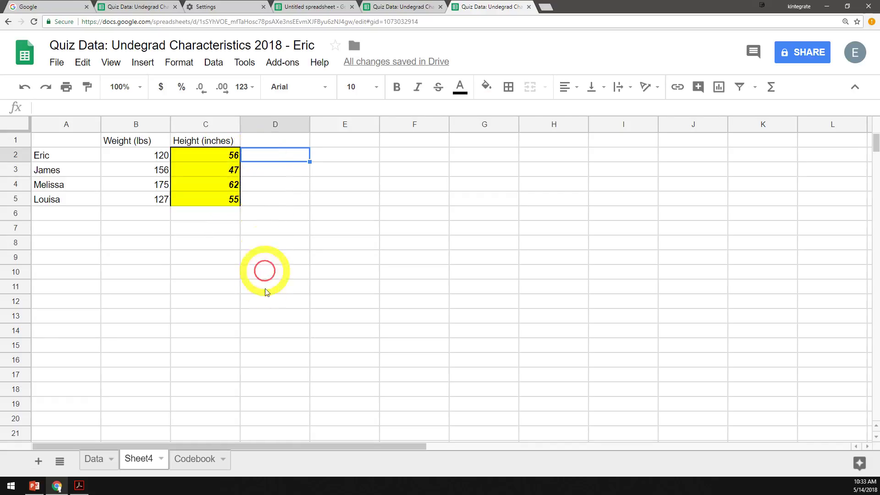
pyautogui.click(231, 149)
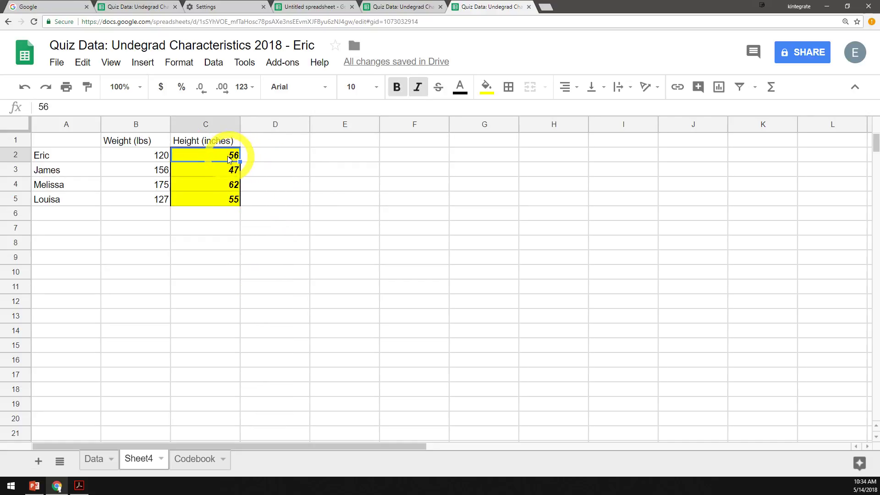
pyautogui.moveTo(227, 159); pyautogui.dragTo(291, 207)
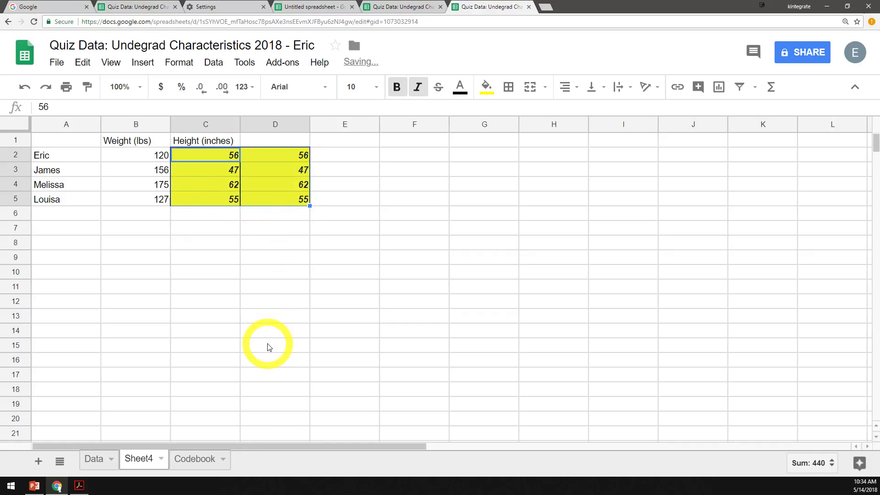
# Step: Enter 56 in cell C8, fill it down through C15, and clear the filled range
pyautogui.click(213, 244)
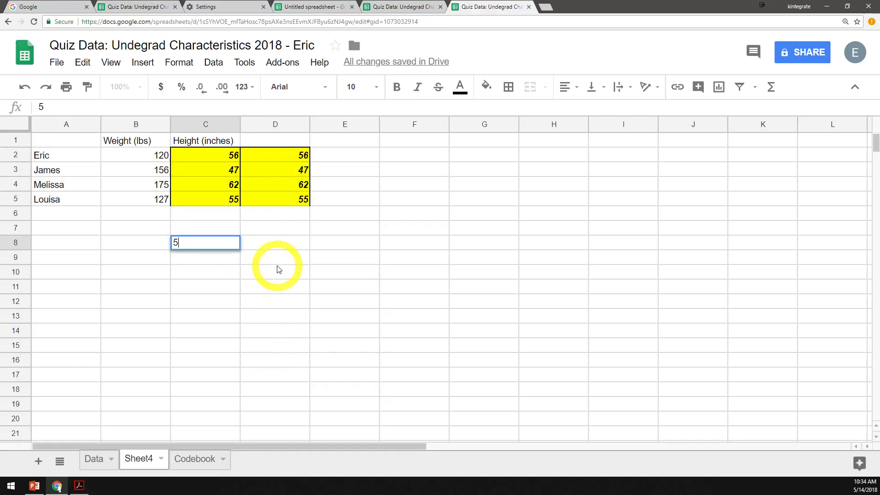
pyautogui.write('56')
pyautogui.press('Return')
pyautogui.click(229, 243)
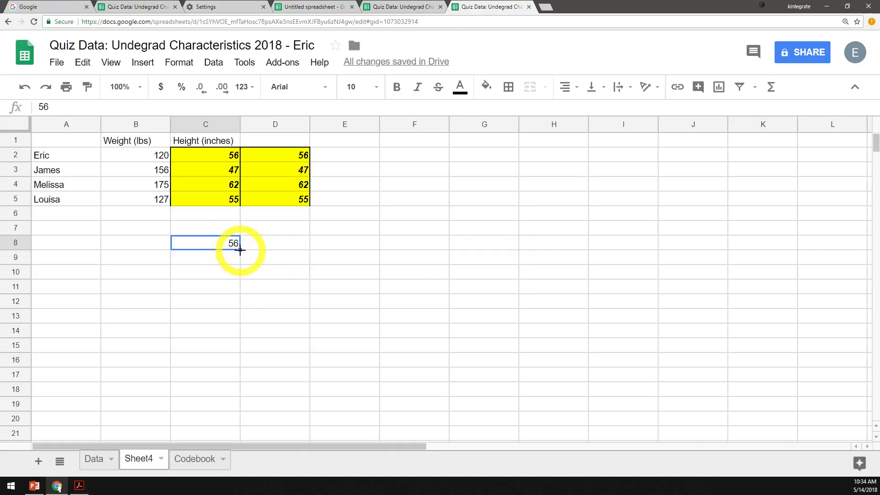
pyautogui.moveTo(241, 251); pyautogui.dragTo(237, 350)
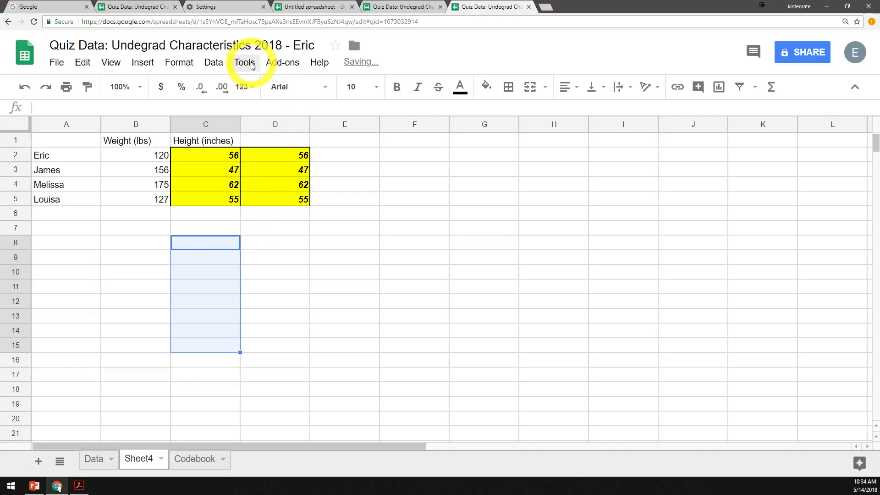
pyautogui.click(219, 65)
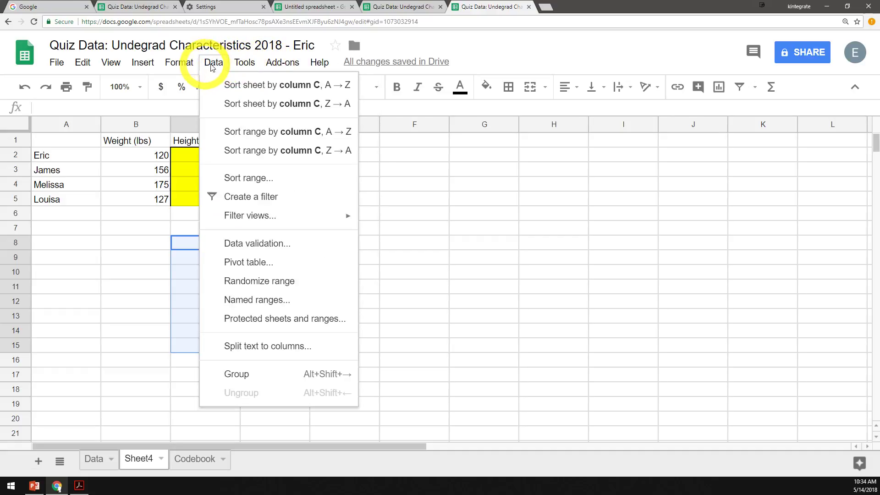
pyautogui.moveTo(150, 69)
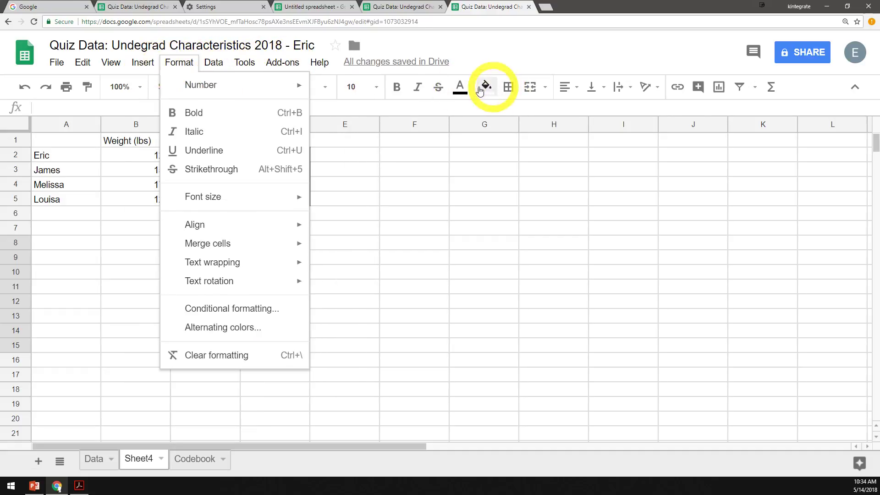
pyautogui.moveTo(116, 63)
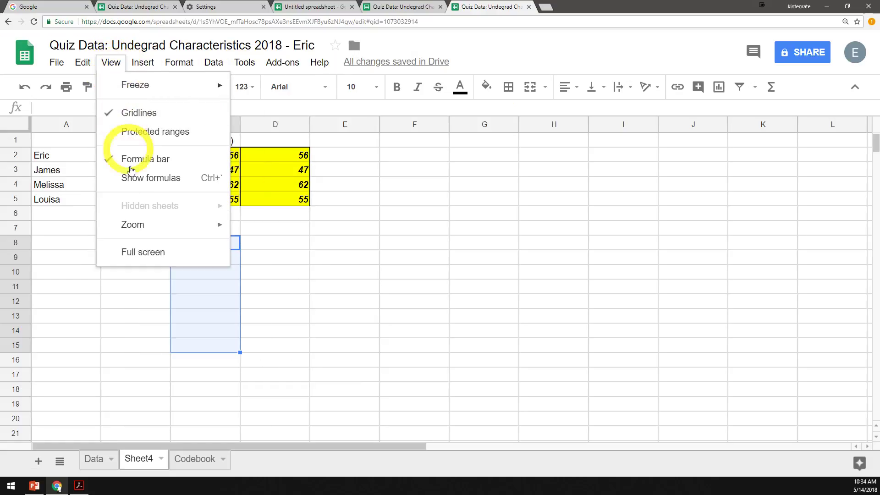
pyautogui.click(177, 330)
pyautogui.click(113, 64)
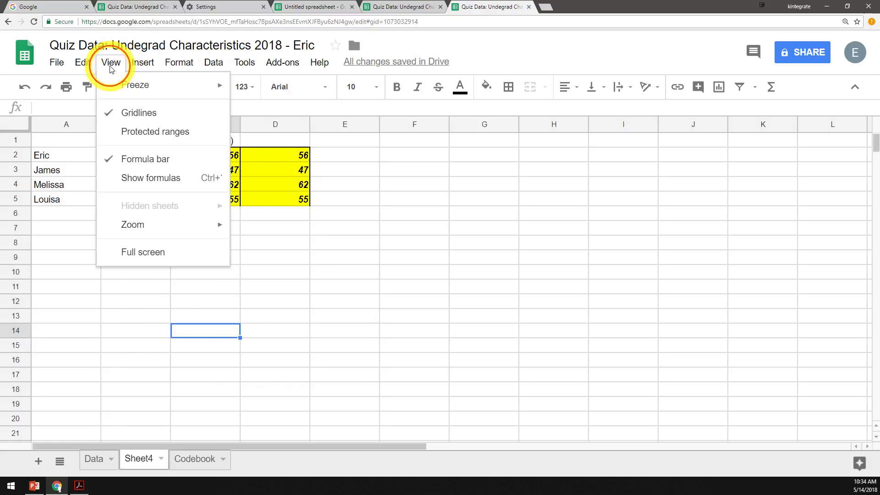
pyautogui.moveTo(153, 84)
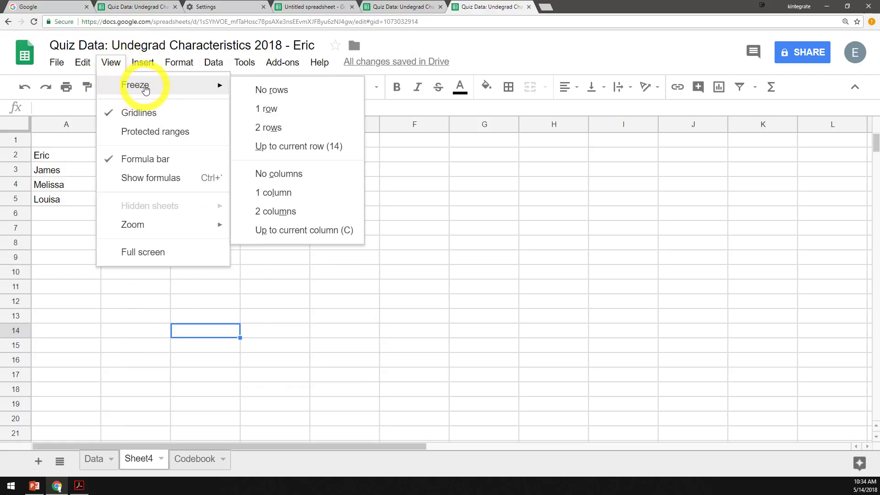
pyautogui.click(157, 373)
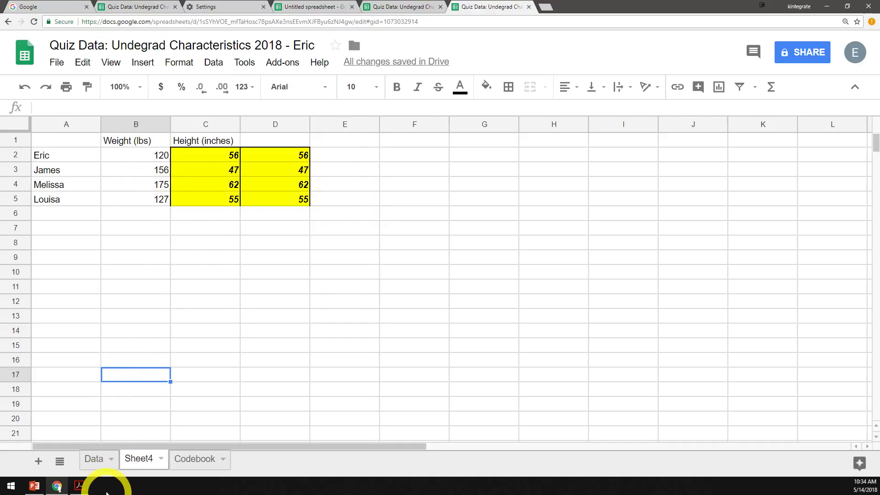
# Step: Switch to the Data sheet and examine how its header row behaves while moving through the records
pyautogui.click(104, 473)
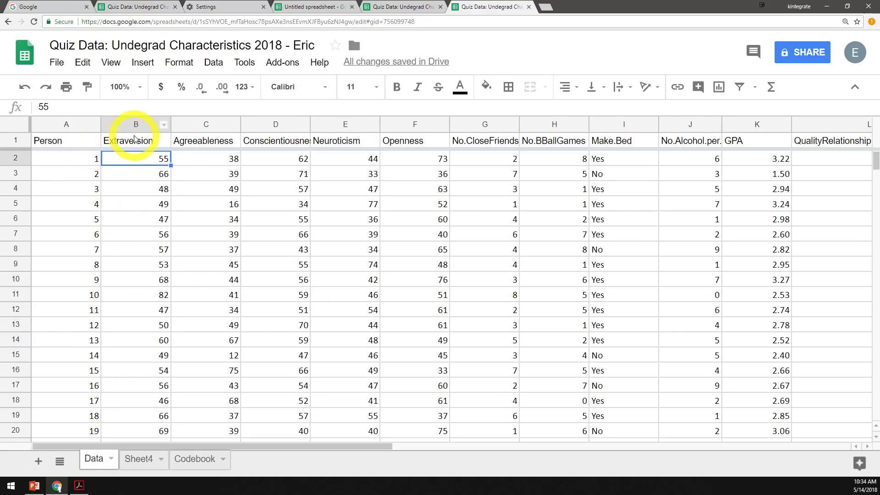
pyautogui.click(117, 145)
pyautogui.scroll(-15, 135, 156)
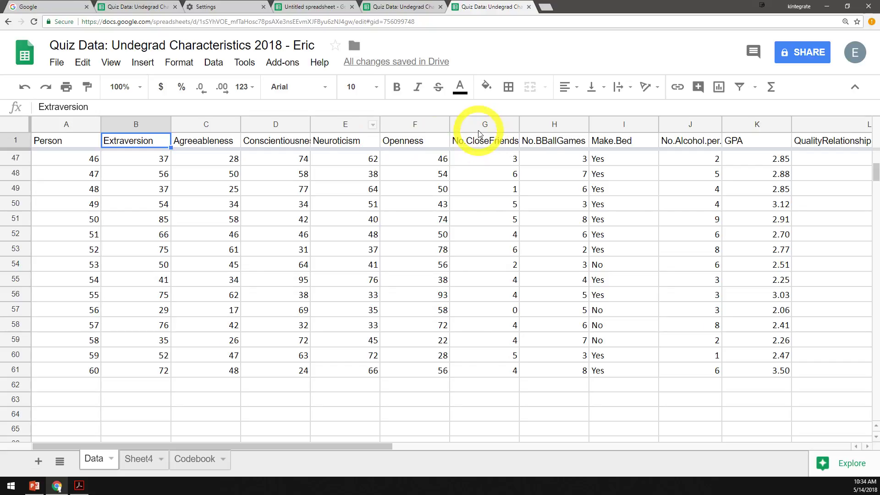
pyautogui.scroll(2, 474, 233)
pyautogui.scroll(13, 475, 232)
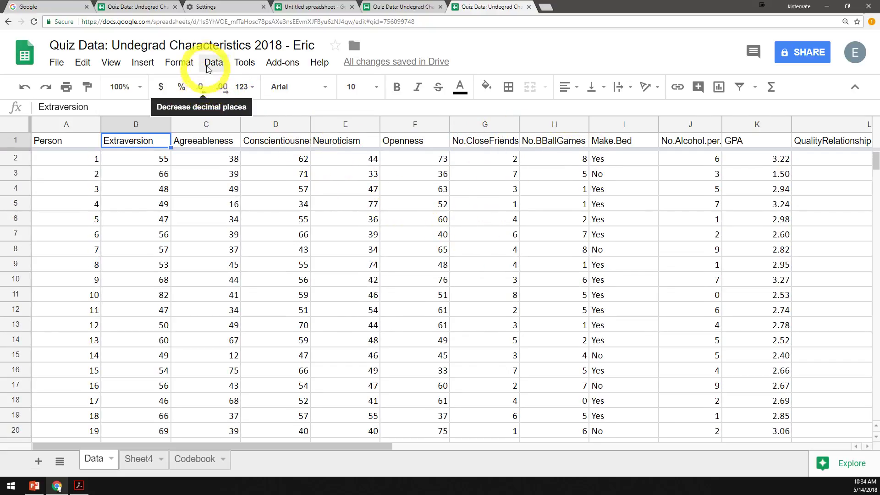
# Step: Unfreeze the header row of the Data sheet by setting the freeze option to No rows
pyautogui.click(191, 66)
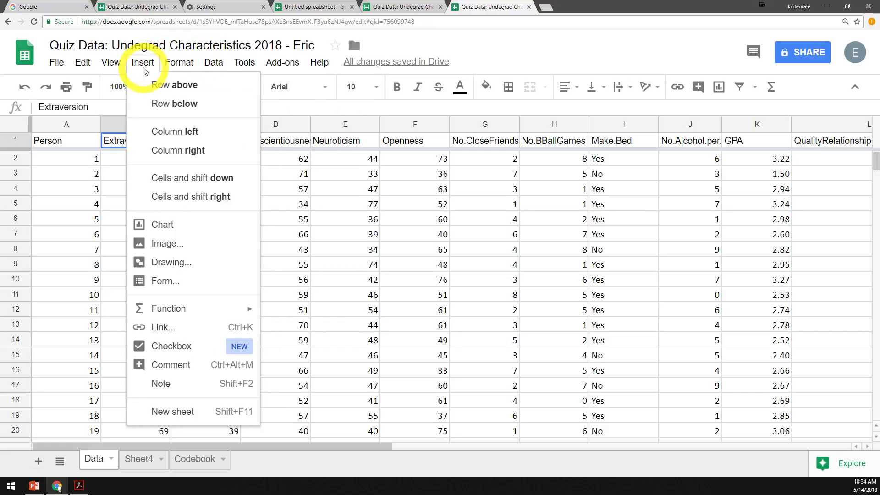
pyautogui.moveTo(115, 69)
pyautogui.moveTo(119, 84)
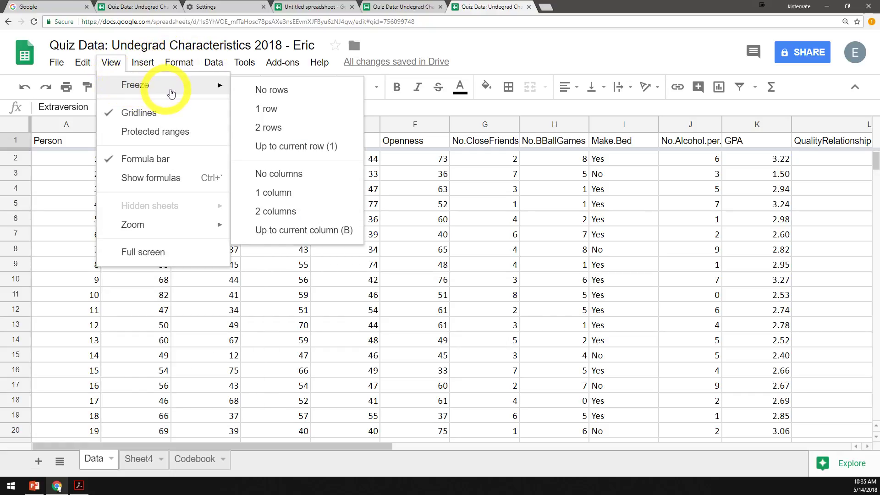
pyautogui.click(262, 91)
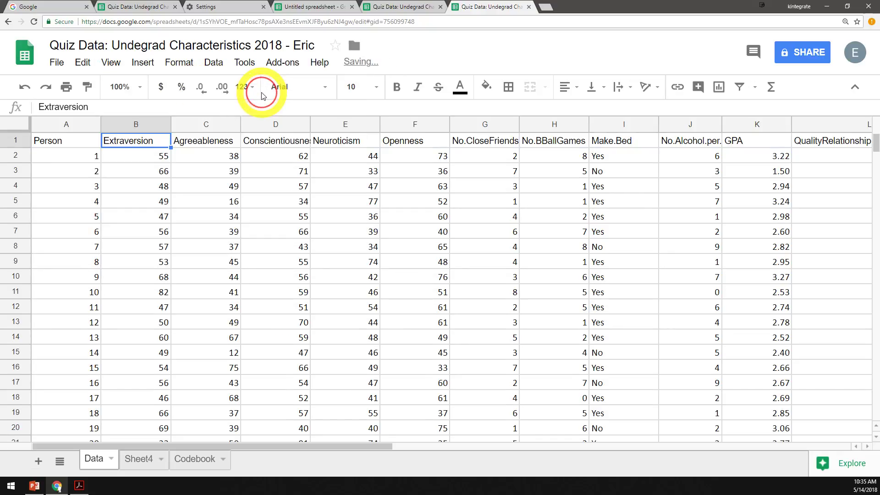
pyautogui.scroll(-12, 196, 169)
pyautogui.scroll(14, 197, 179)
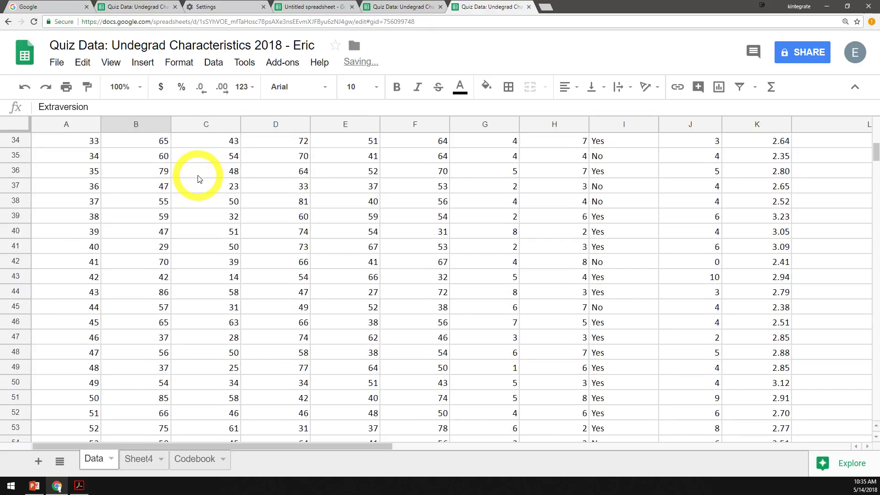
# Step: Freeze one row on the Data sheet so the variable names in row 1 stay in view
pyautogui.click(111, 62)
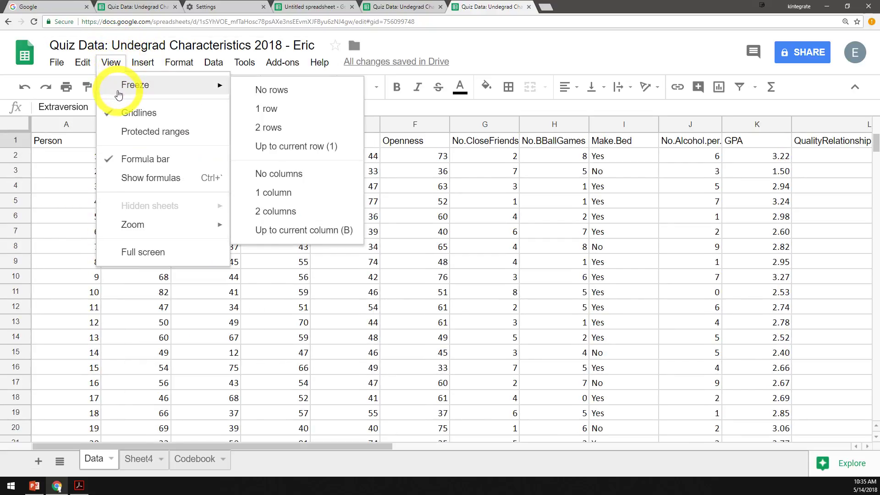
pyautogui.click(400, 144)
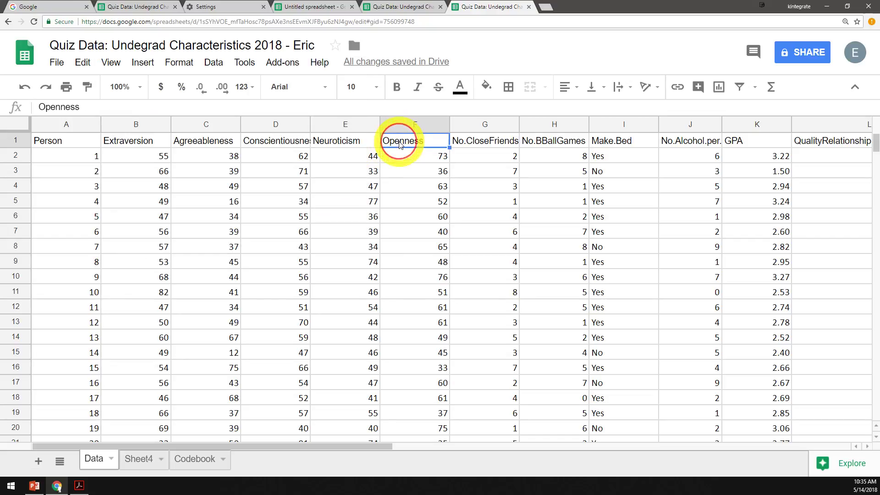
pyautogui.click(16, 140)
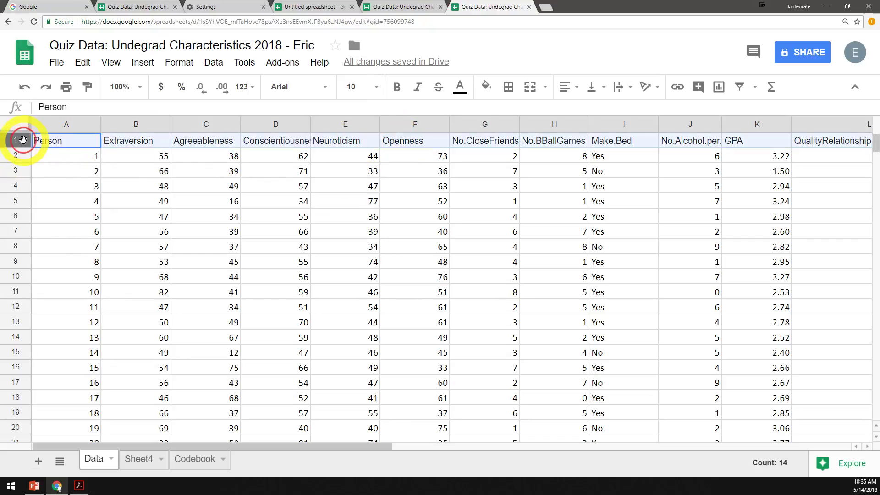
pyautogui.click(82, 126)
pyautogui.click(113, 60)
pyautogui.click(147, 60)
pyautogui.click(111, 62)
pyautogui.moveTo(212, 85)
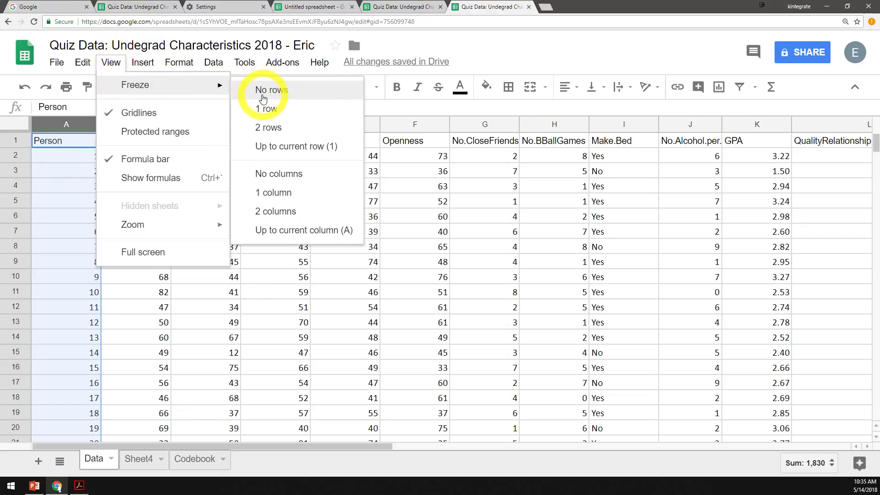
pyautogui.click(270, 114)
# Step: Freeze one column on the Data sheet so the Person numbers in column A stay in view
pyautogui.click(111, 61)
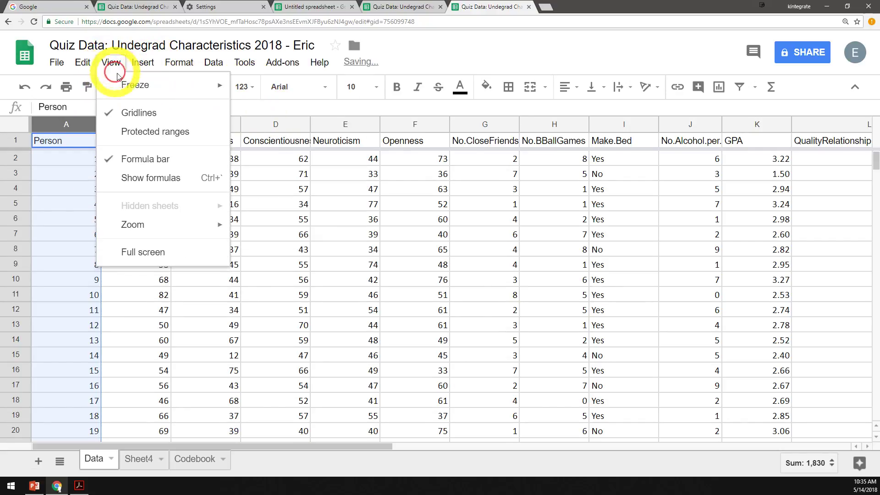
pyautogui.moveTo(170, 87)
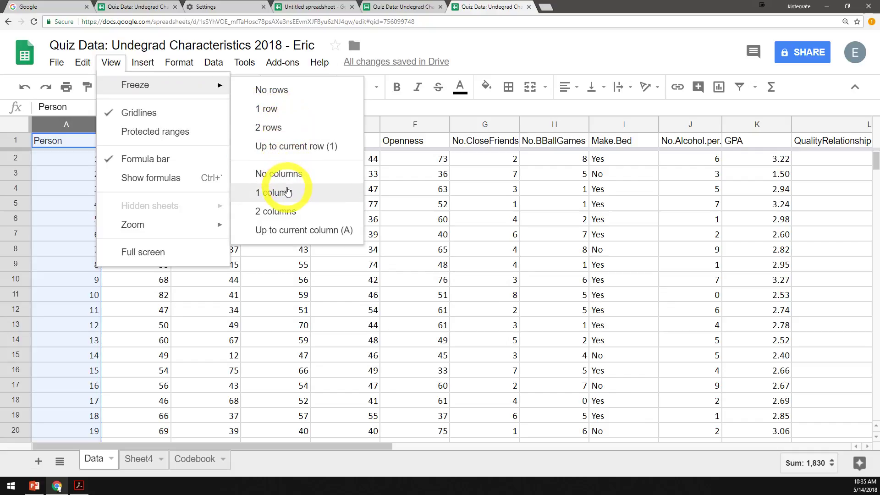
pyautogui.click(282, 192)
pyautogui.scroll(-7, 211, 164)
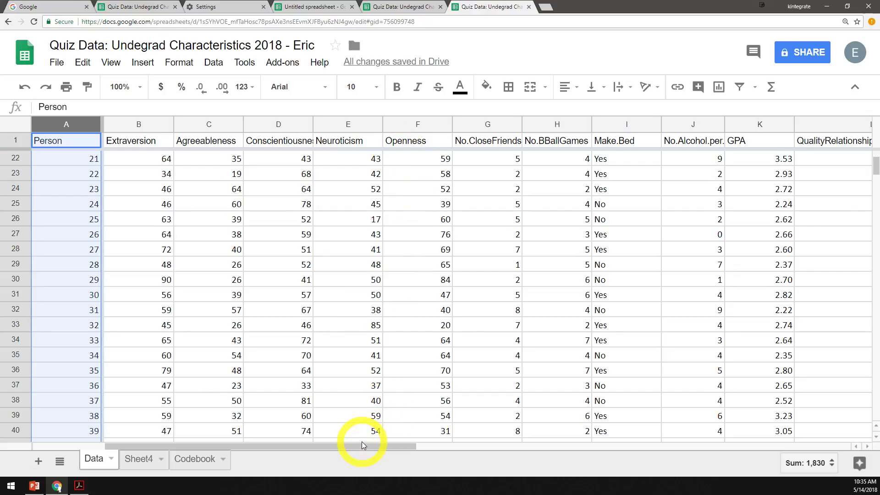
pyautogui.moveTo(362, 442); pyautogui.dragTo(540, 452)
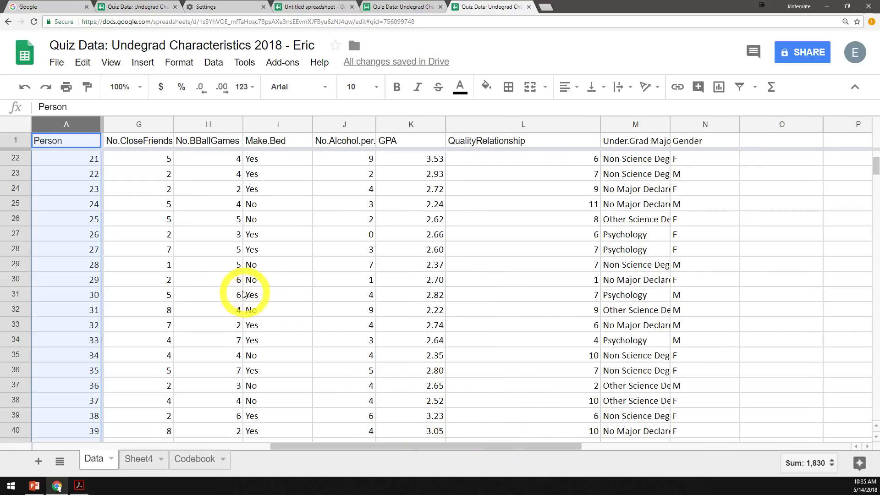
pyautogui.click(210, 220)
pyautogui.click(78, 201)
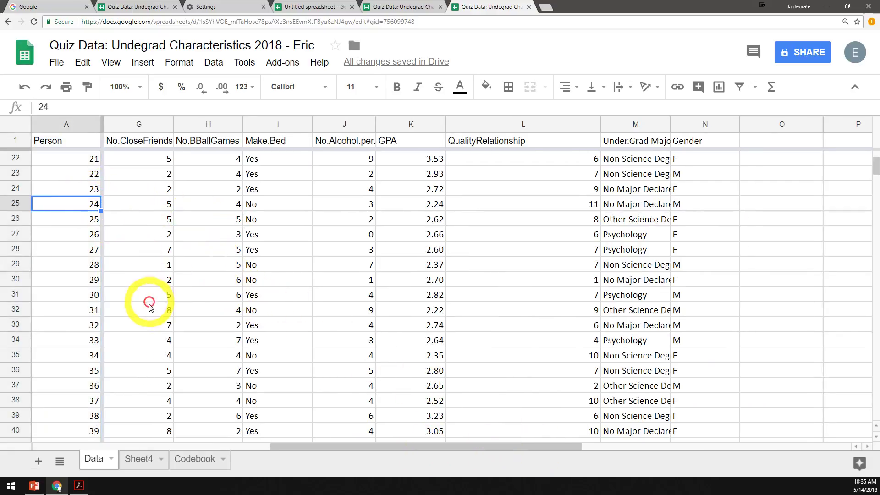
pyautogui.moveTo(350, 447); pyautogui.dragTo(192, 439)
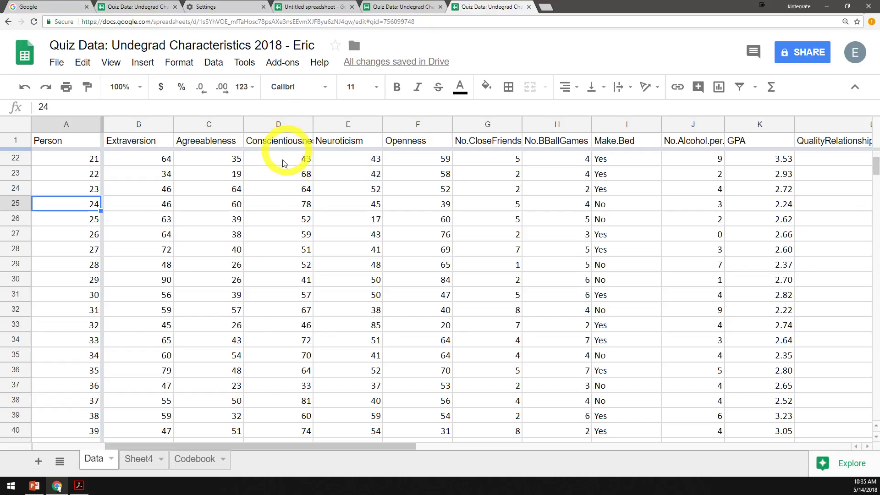
# Step: Switch to the PowerPoint presentation and deselect the bullet text on the Orientation to Google Sheets slide
pyautogui.click(30, 486)
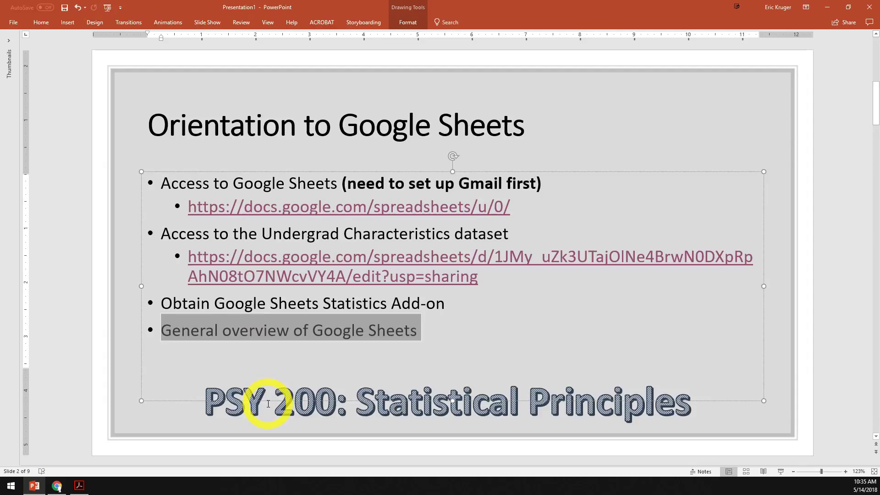
pyautogui.click(163, 418)
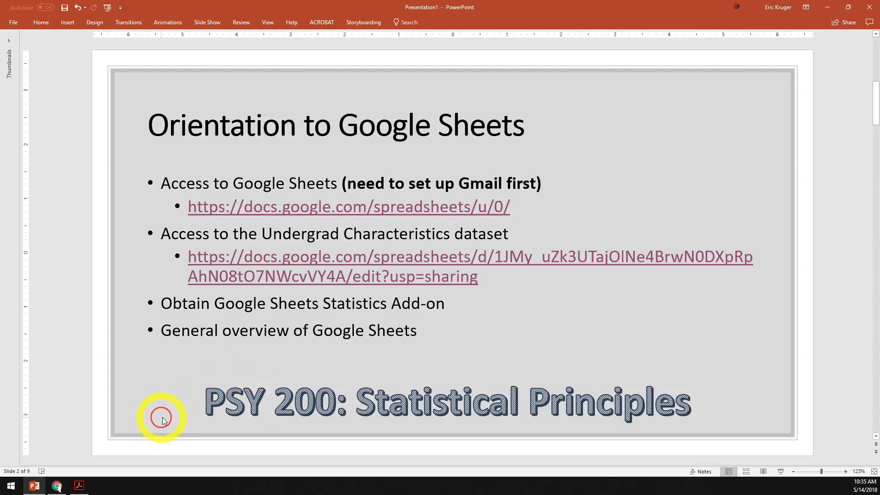